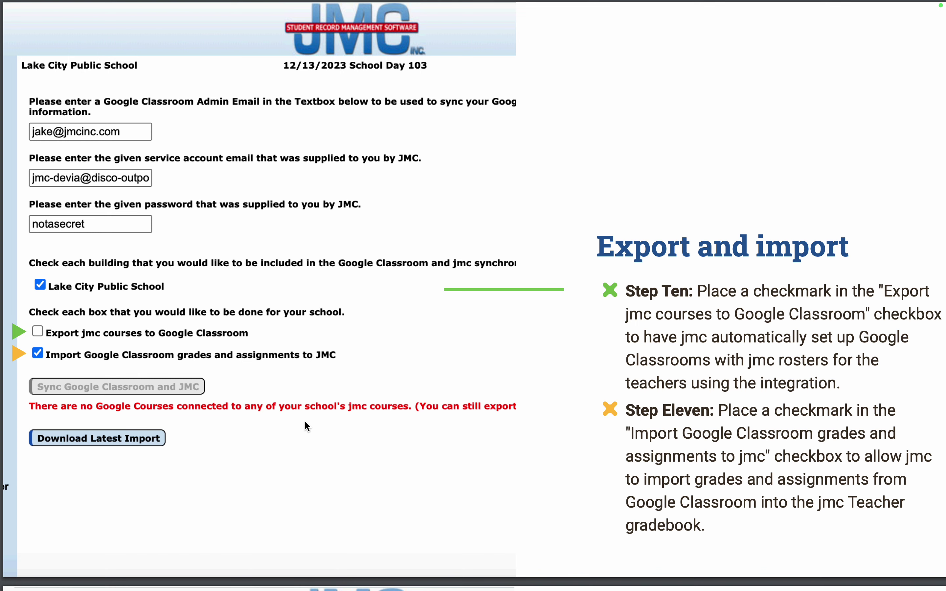
# Leave the slides, switch to the jmc Office site and change the building to Lake City School ISD
pyautogui.press('Right')
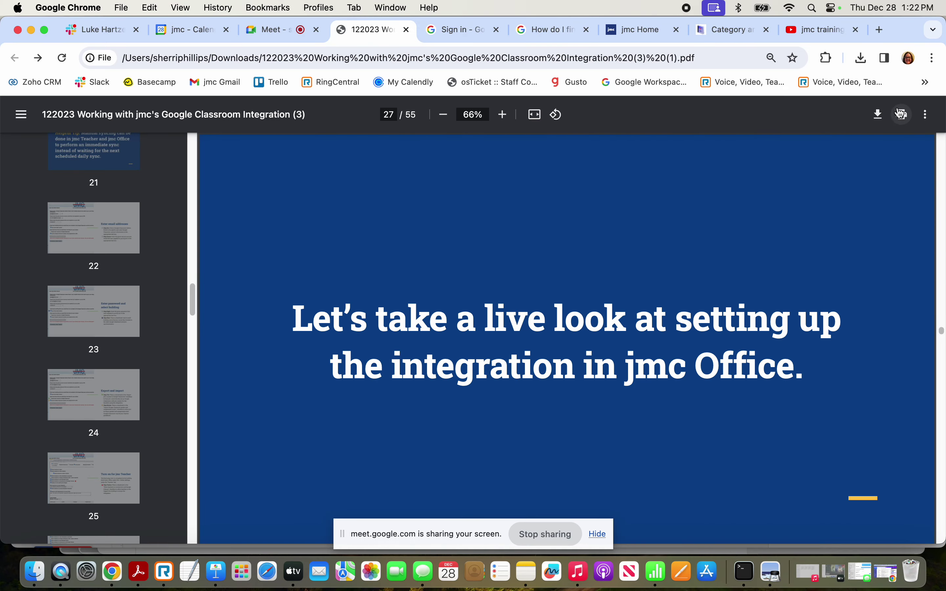
pyautogui.click(628, 32)
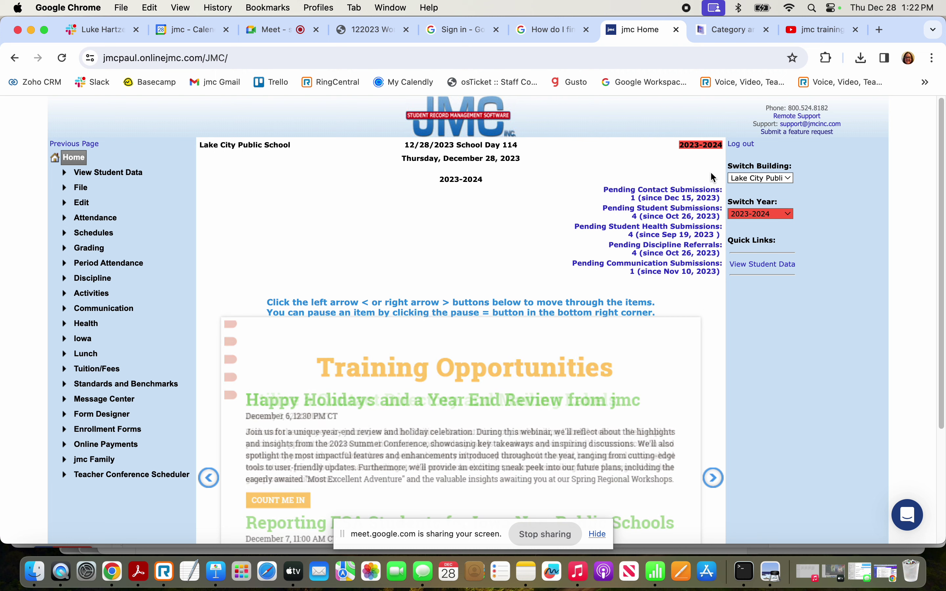
pyautogui.click(787, 179)
pyautogui.click(781, 164)
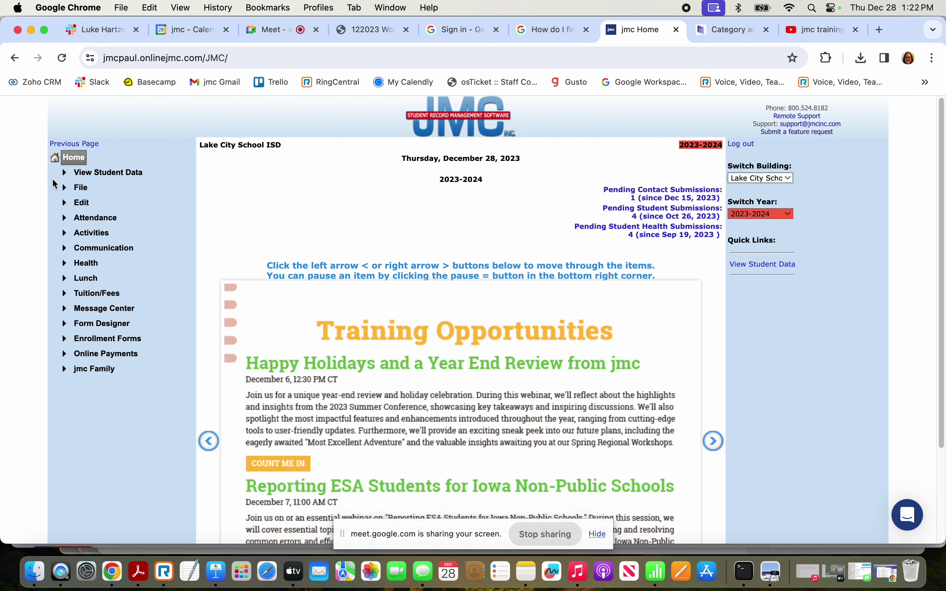
# Edit the Google Classroom Sync integration and save it as enabled with a 9:45 PM export time
pyautogui.click(80, 189)
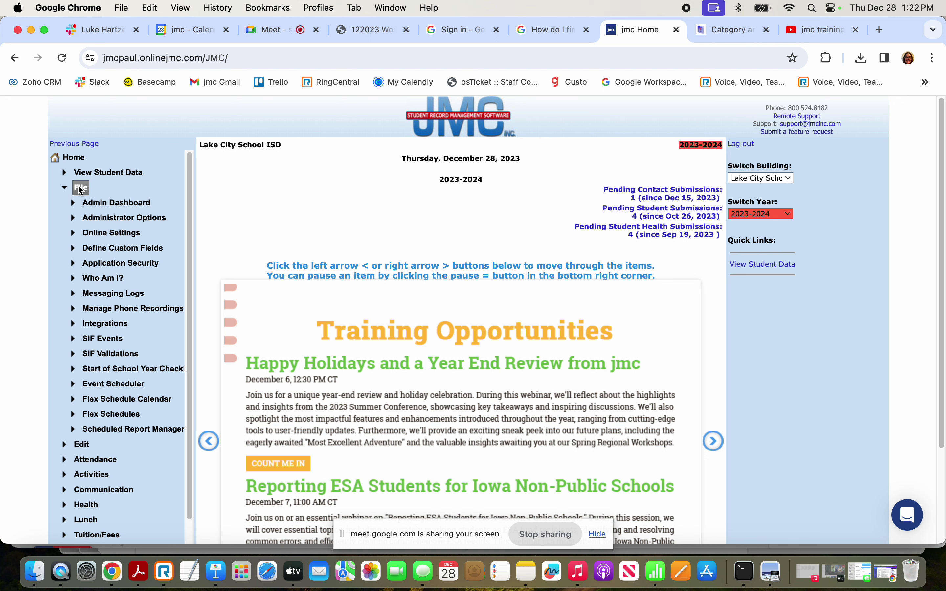
pyautogui.click(97, 325)
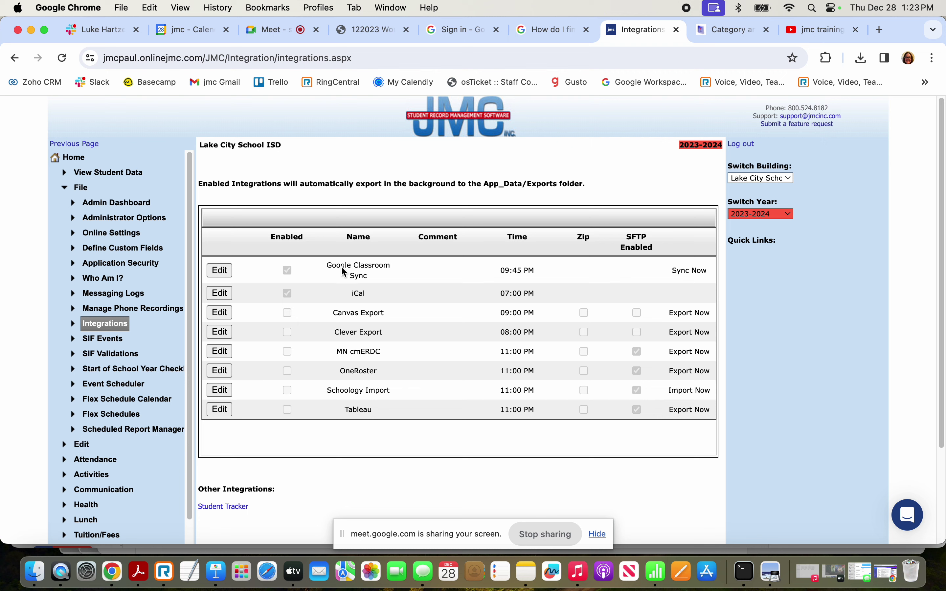
pyautogui.click(220, 270)
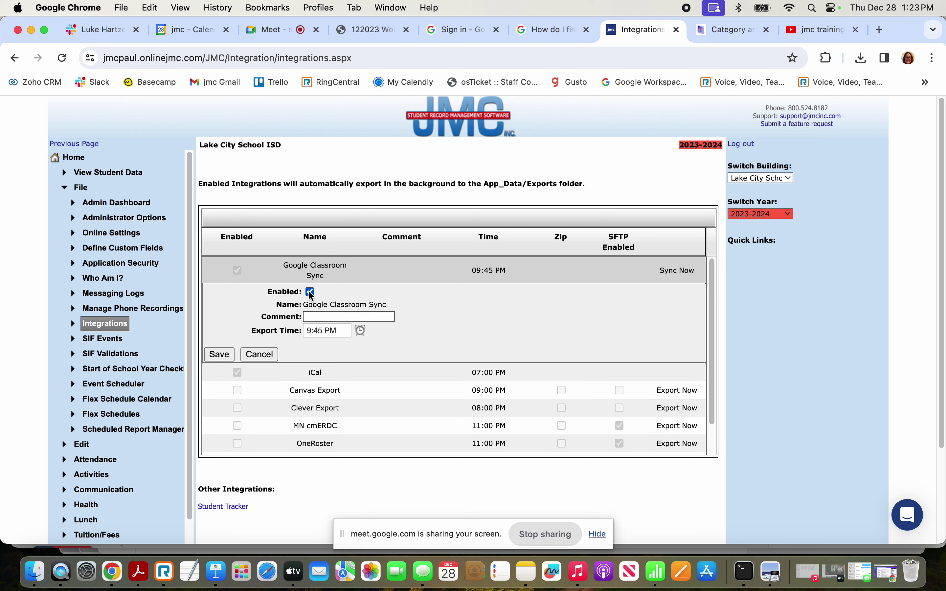
pyautogui.click(360, 330)
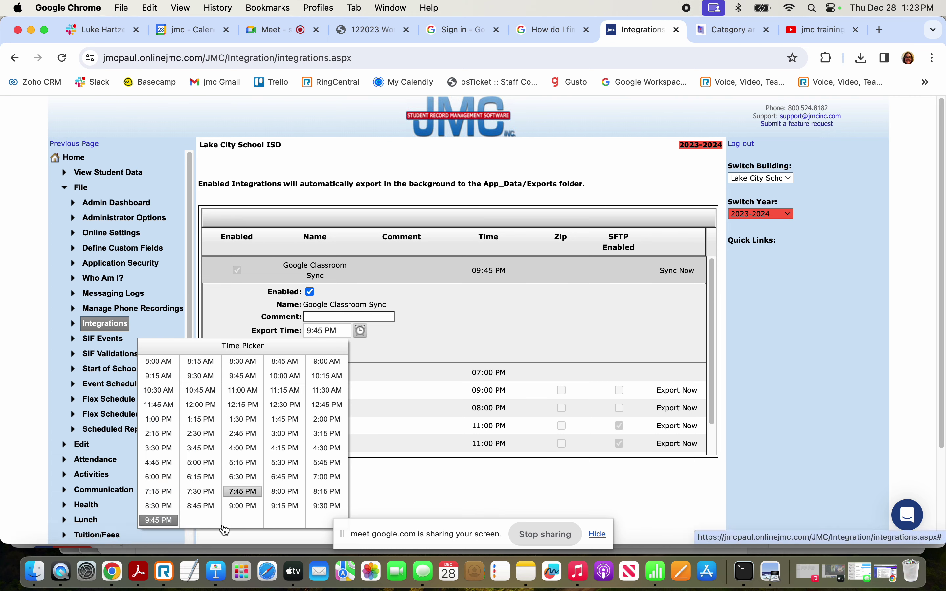
pyautogui.scroll(-1, 257, 469)
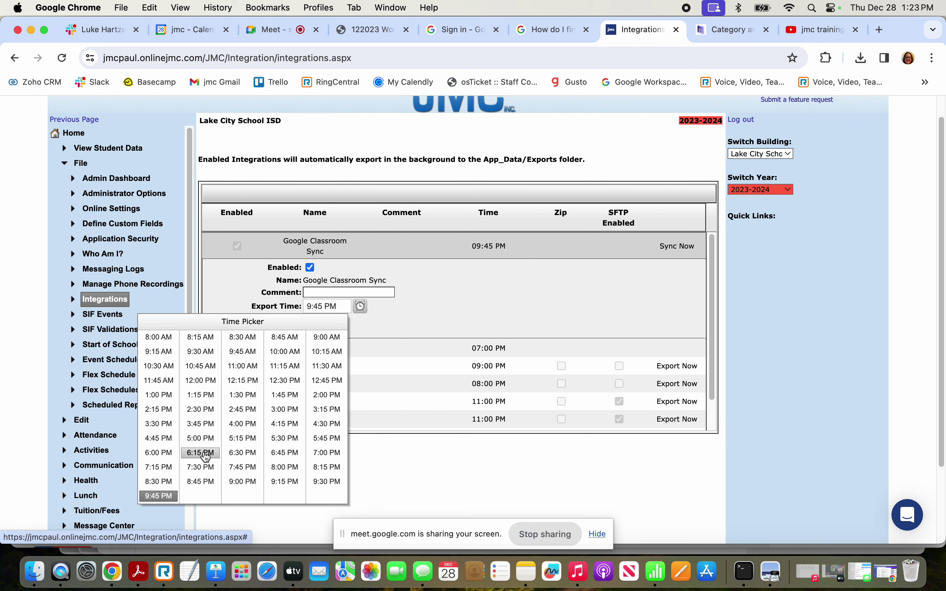
pyautogui.click(407, 302)
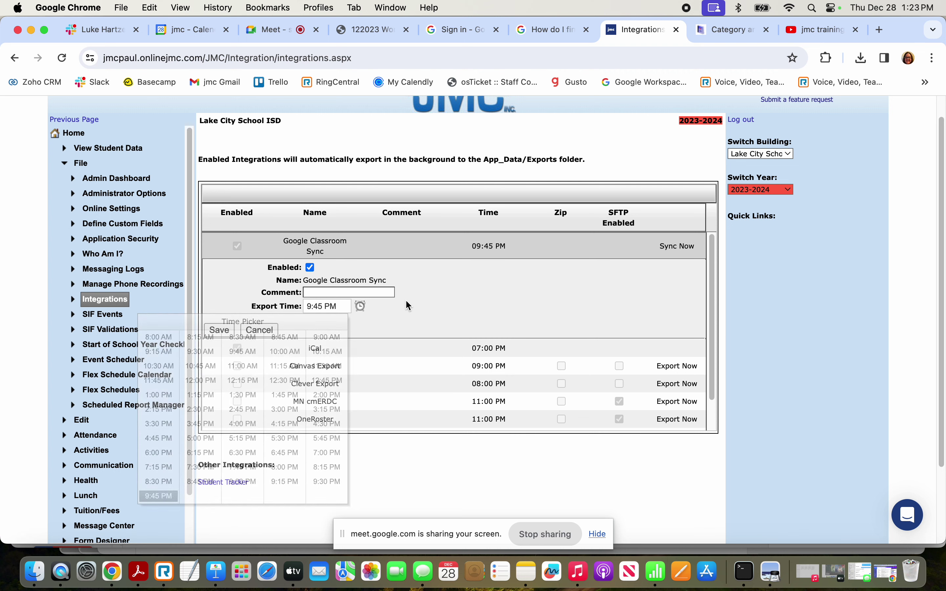
pyautogui.scroll(-3, 340, 355)
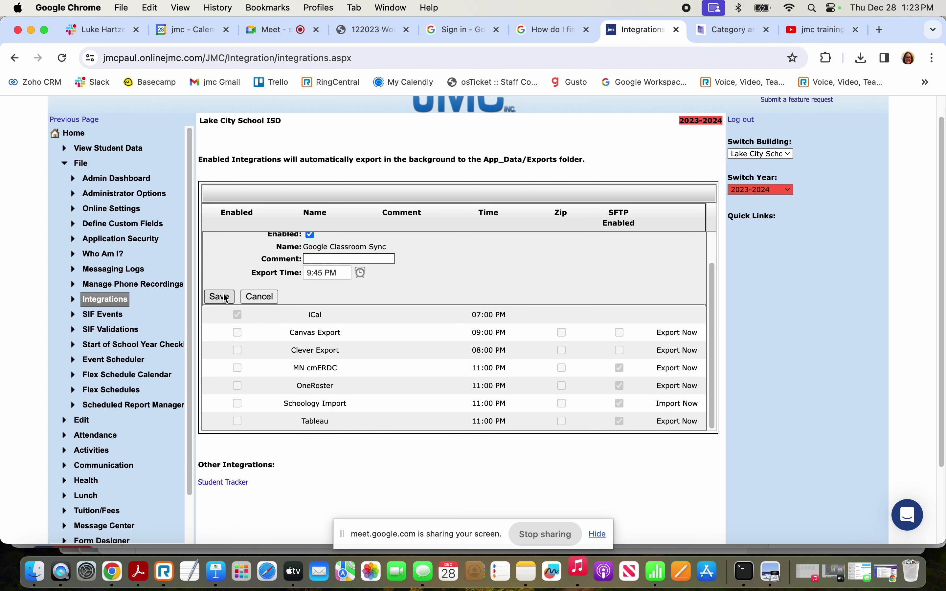
pyautogui.click(219, 297)
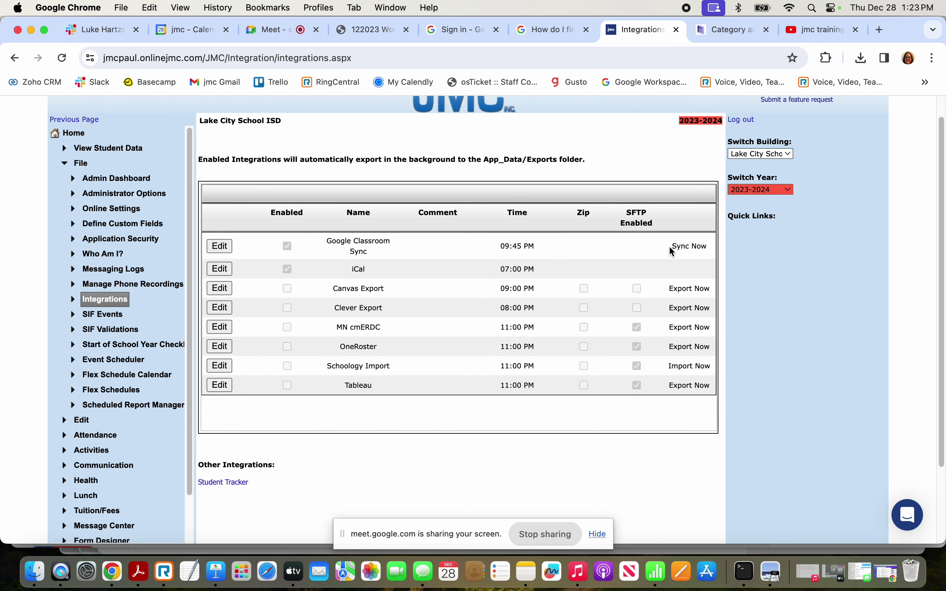
# Open the Google Classroom sync page and review its account fields, included building and export and import options
pyautogui.click(690, 246)
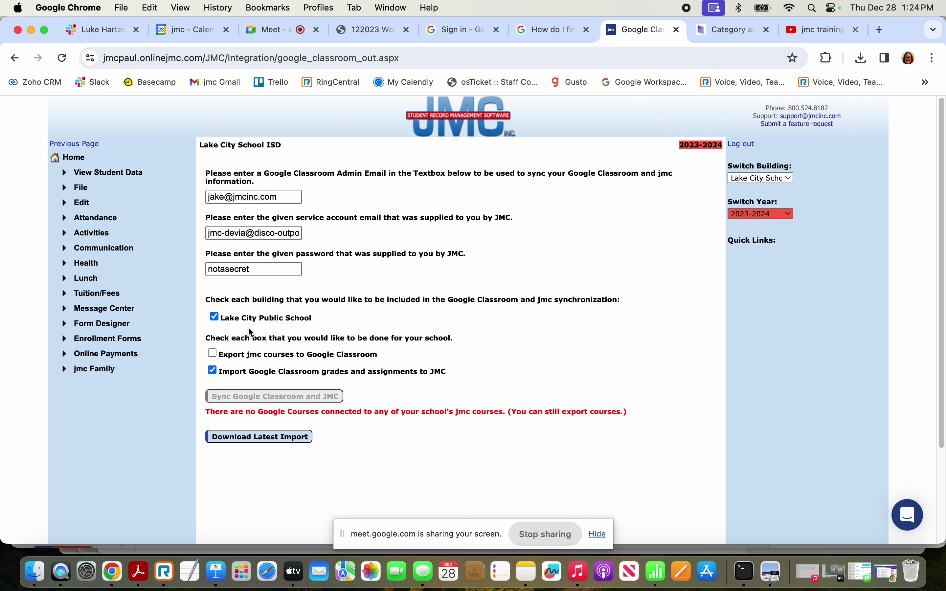
pyautogui.scroll(-2, 447, 348)
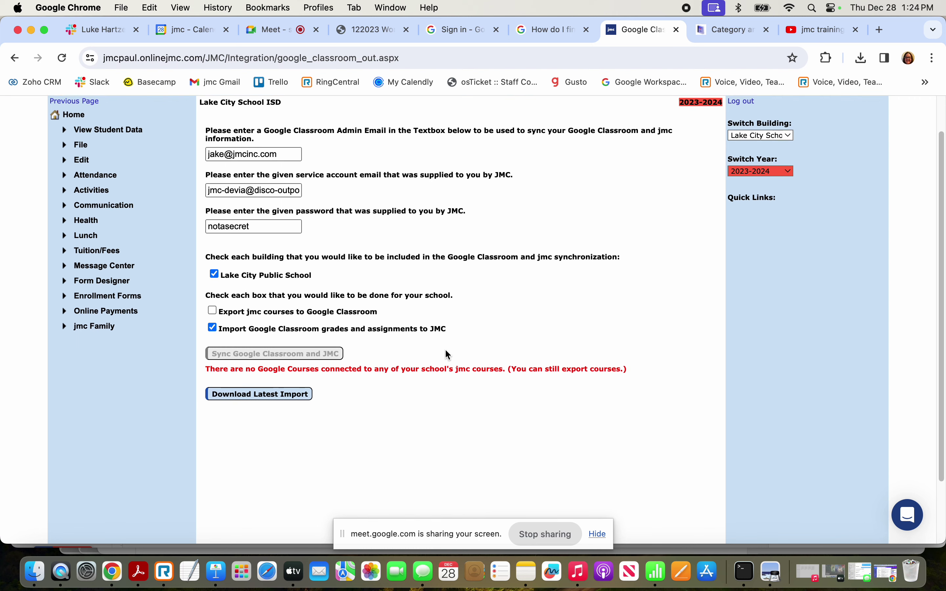
pyautogui.scroll(1, 444, 351)
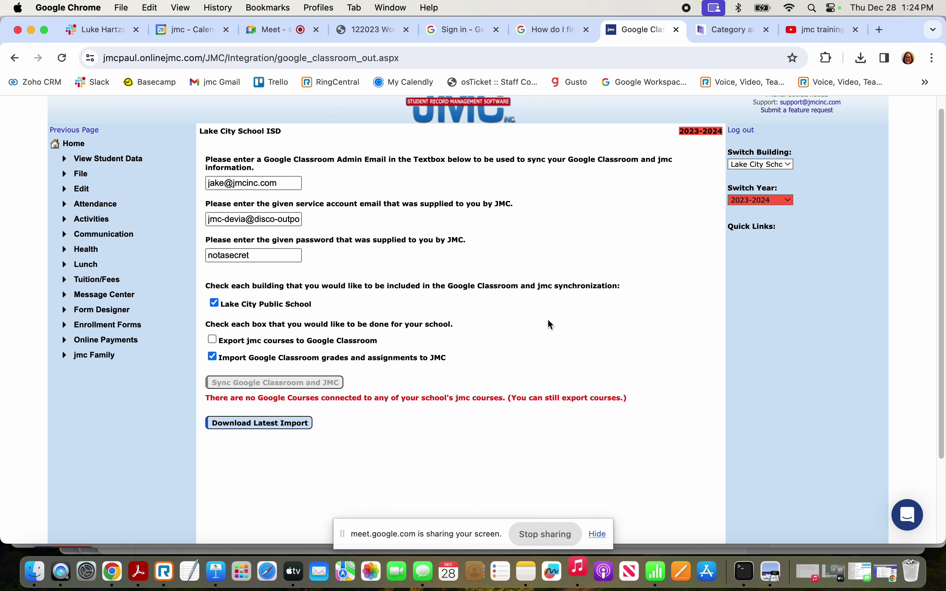
# Switch the building to Lake City Public School and open the teacher section of its Online Settings
pyautogui.click(788, 162)
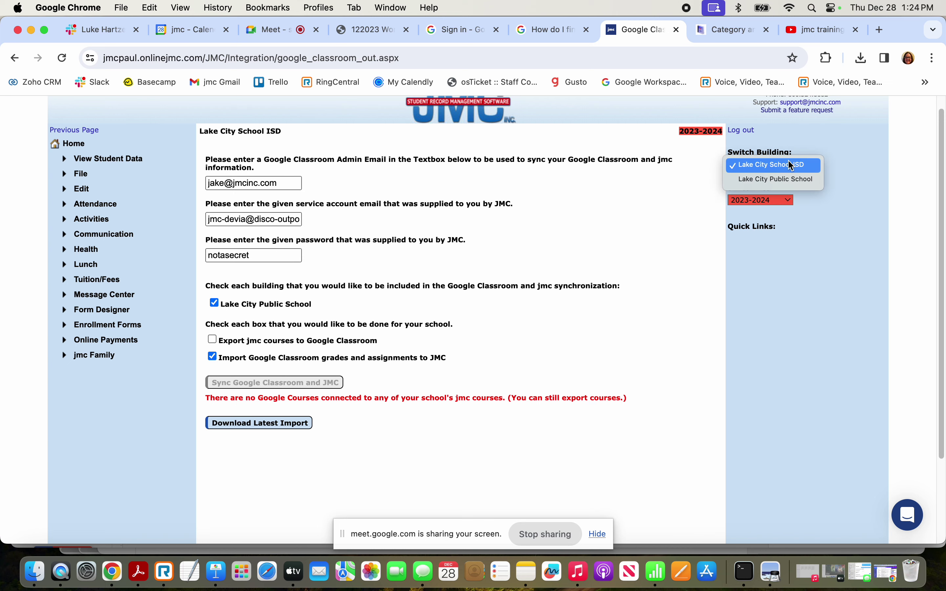
pyautogui.click(771, 180)
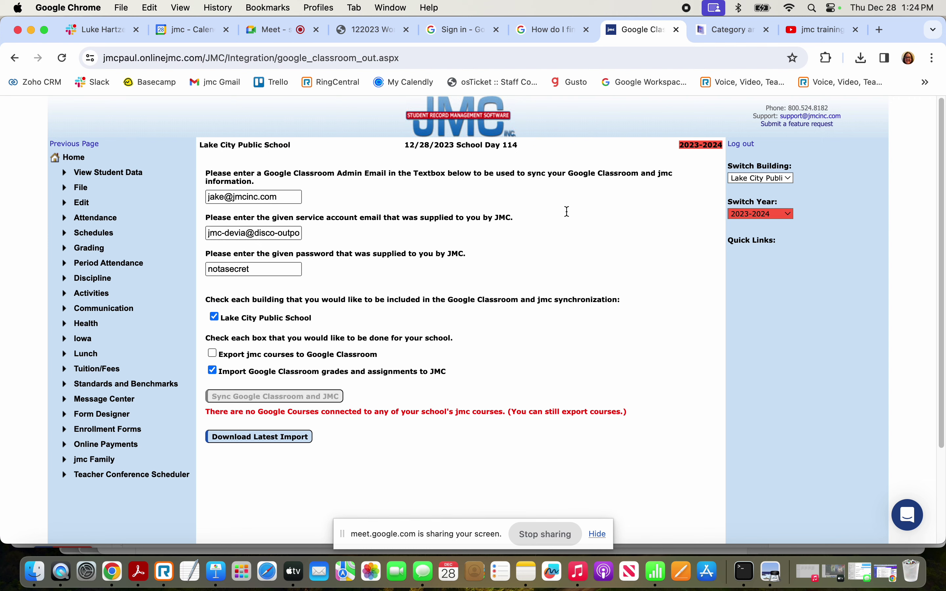
pyautogui.click(81, 191)
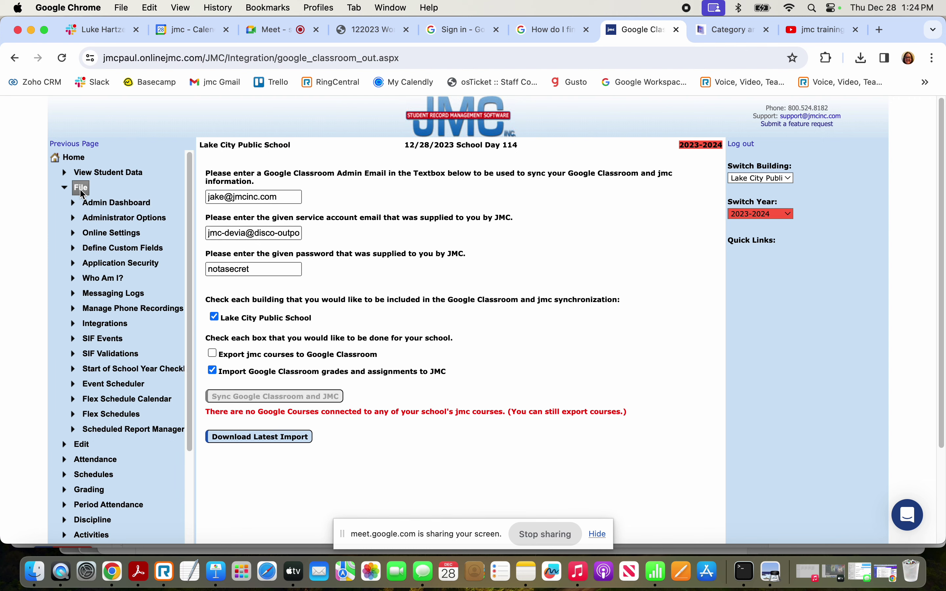
pyautogui.click(99, 234)
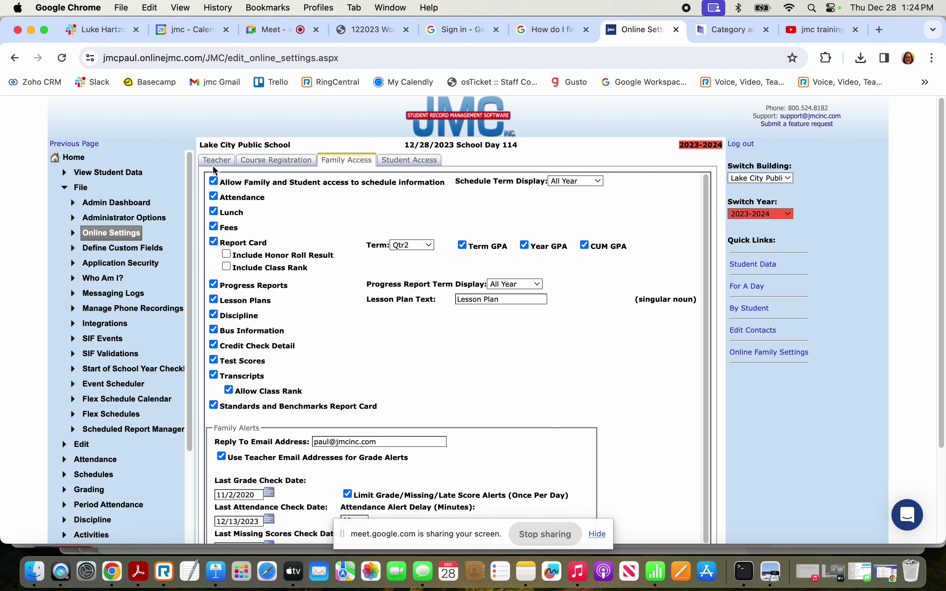
pyautogui.click(213, 163)
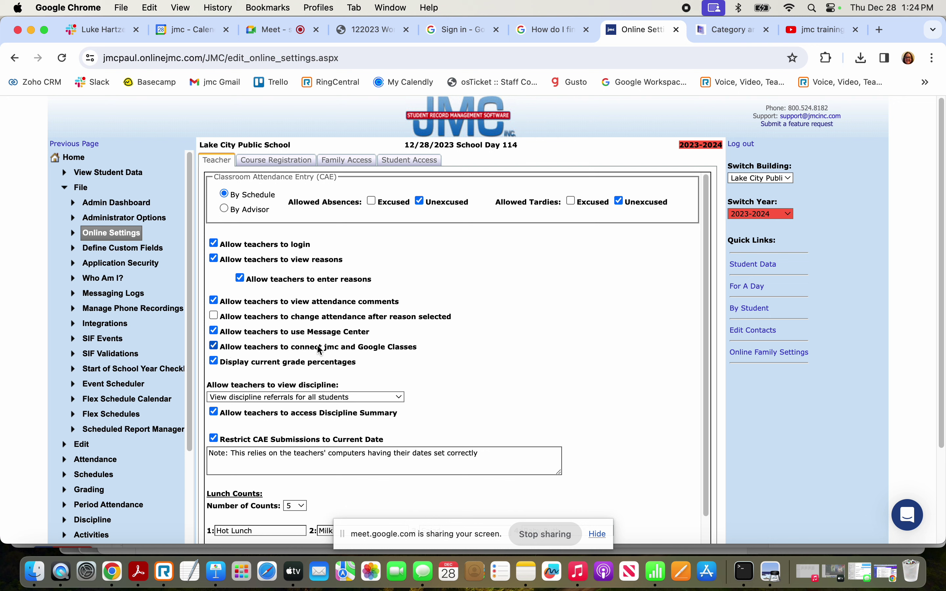
# Save the teacher settings with "Allow teachers to connect jmc and Google Classes" enabled
pyautogui.moveTo(347, 350)
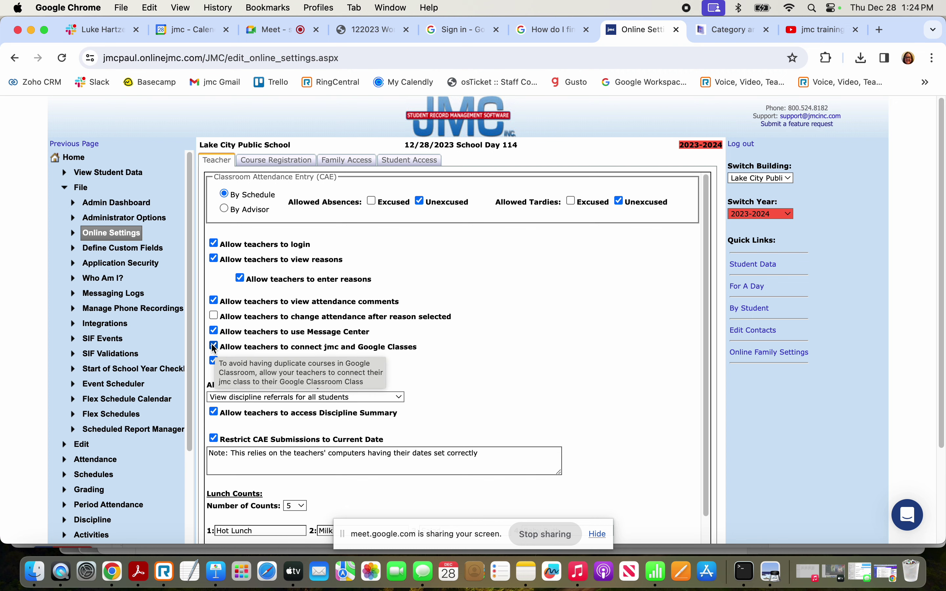
pyautogui.scroll(-2, 336, 381)
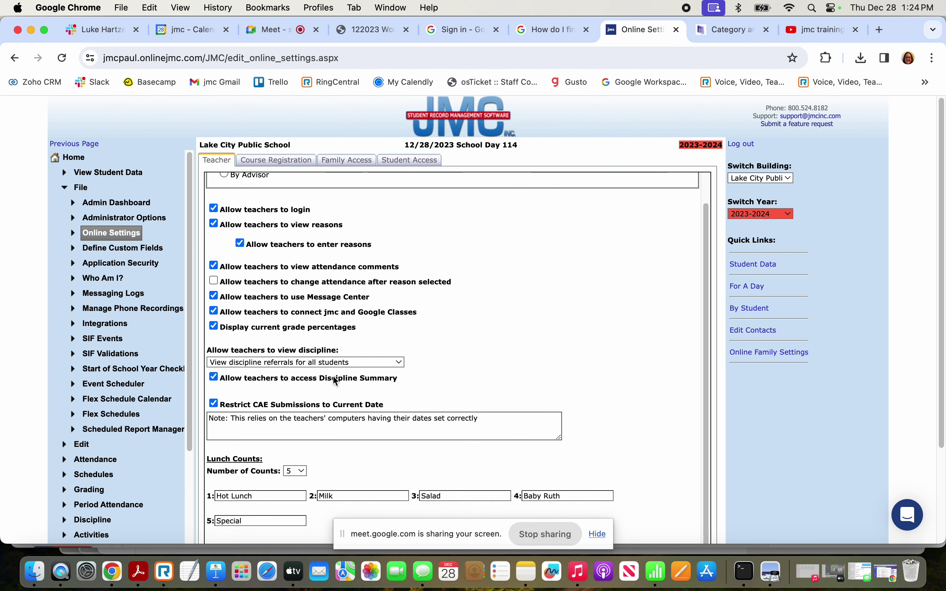
pyautogui.scroll(-5, 335, 382)
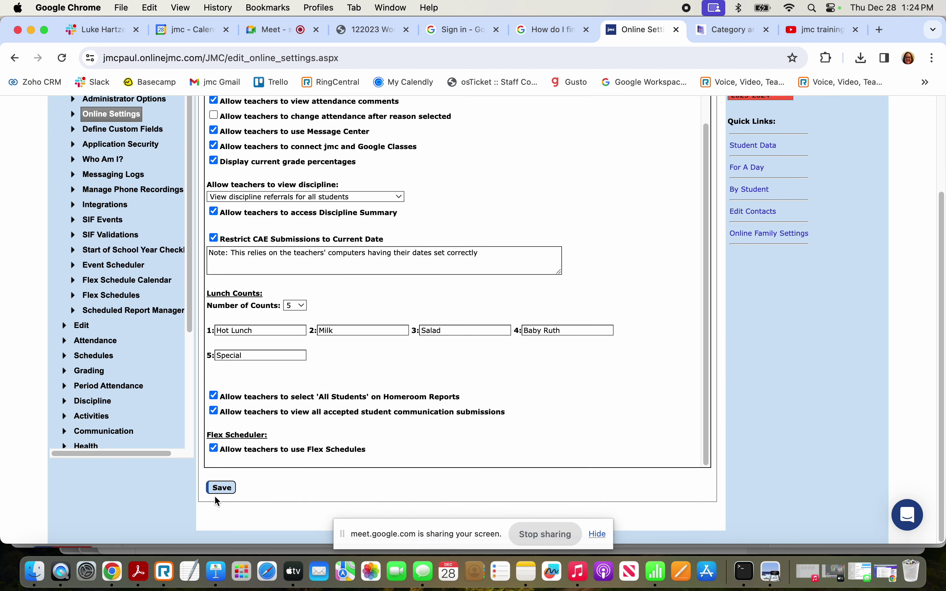
pyautogui.click(221, 488)
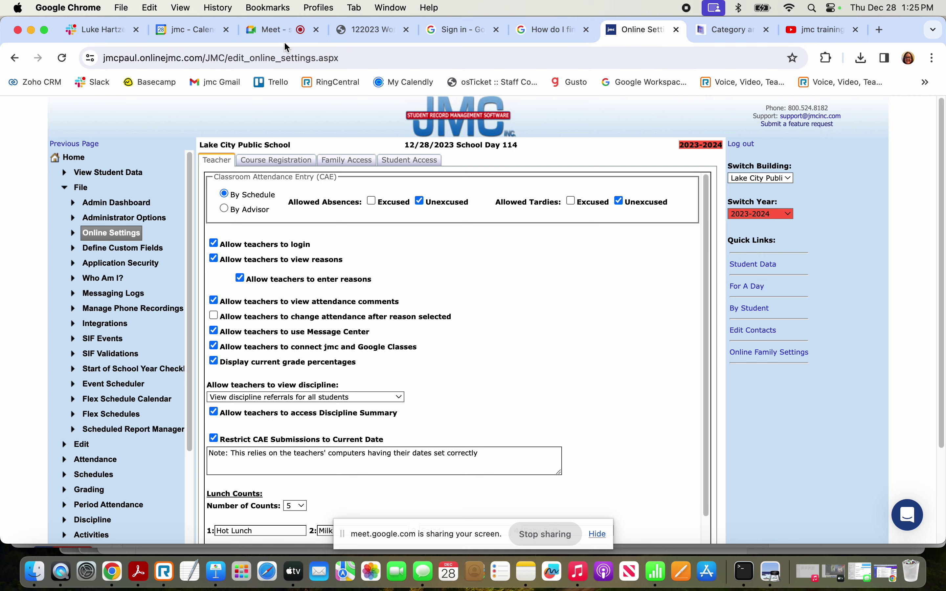
# Switch back to the Google Classroom Integration PDF, present it full screen and advance to the class code Helpful Tip slide
pyautogui.click(367, 29)
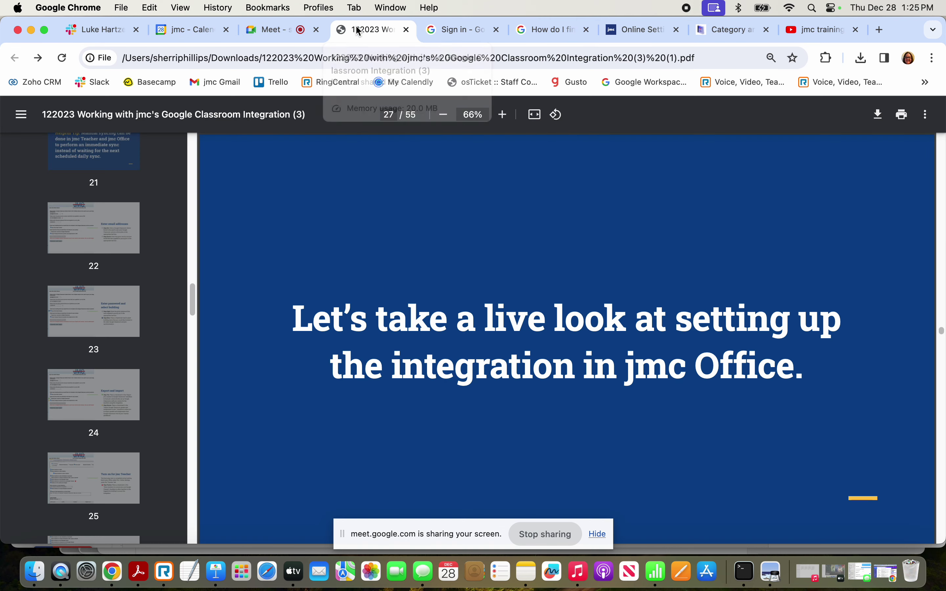
pyautogui.click(926, 117)
pyautogui.click(874, 200)
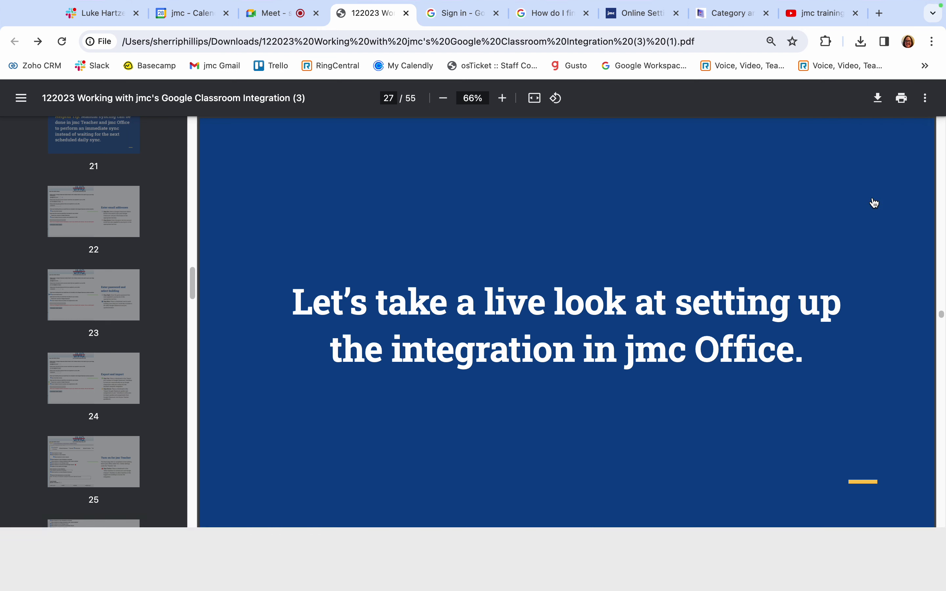
pyautogui.press('Right')
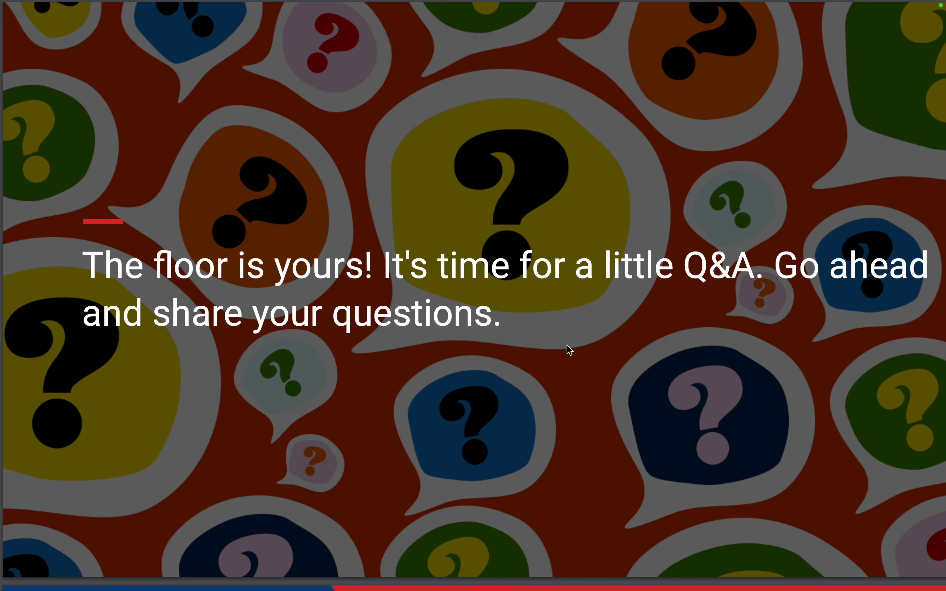
pyautogui.press('Right')
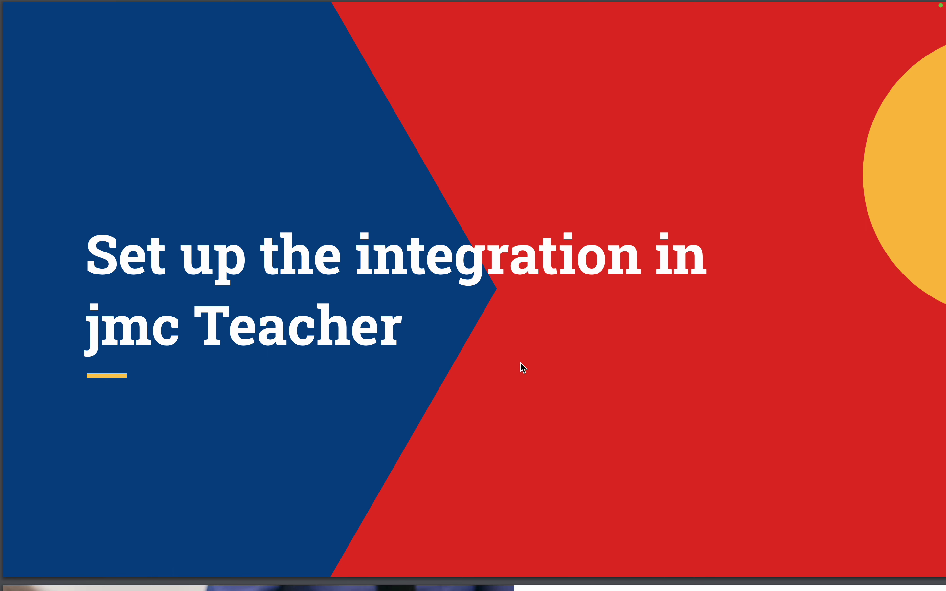
pyautogui.press('Right')
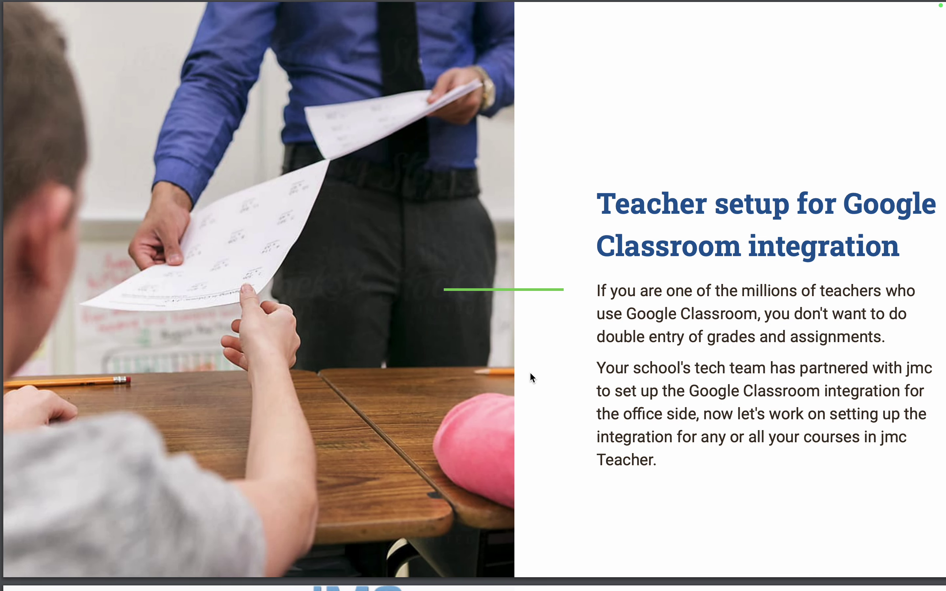
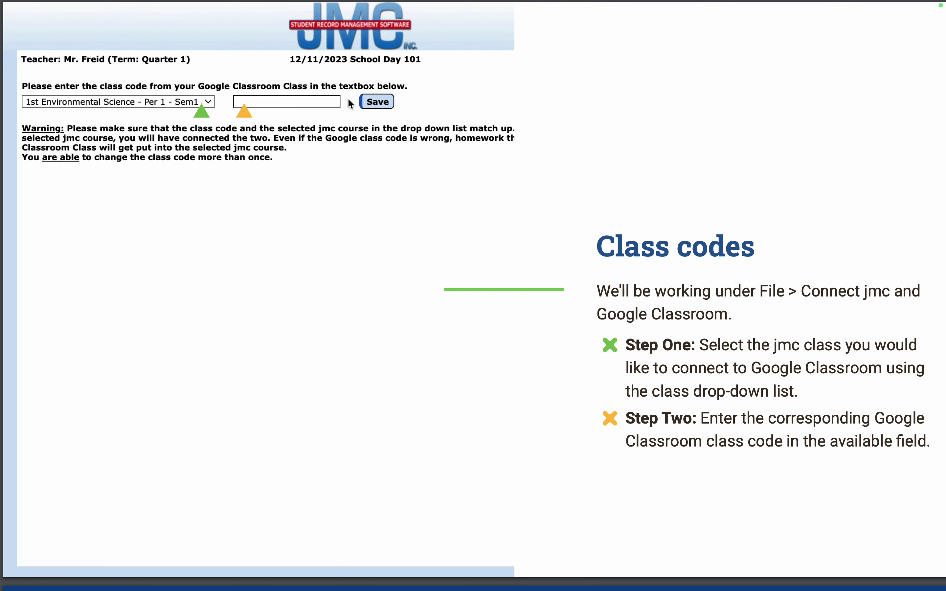
pyautogui.press('Right')
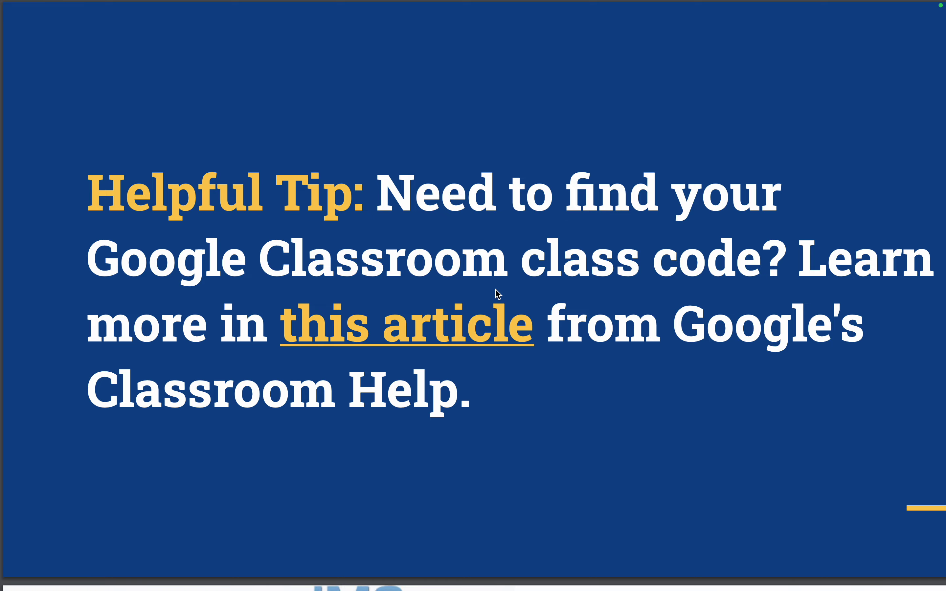
# Exit the presentation, open the slide's linked class code article in a new tab and read the recommended answer
pyautogui.press('Escape')
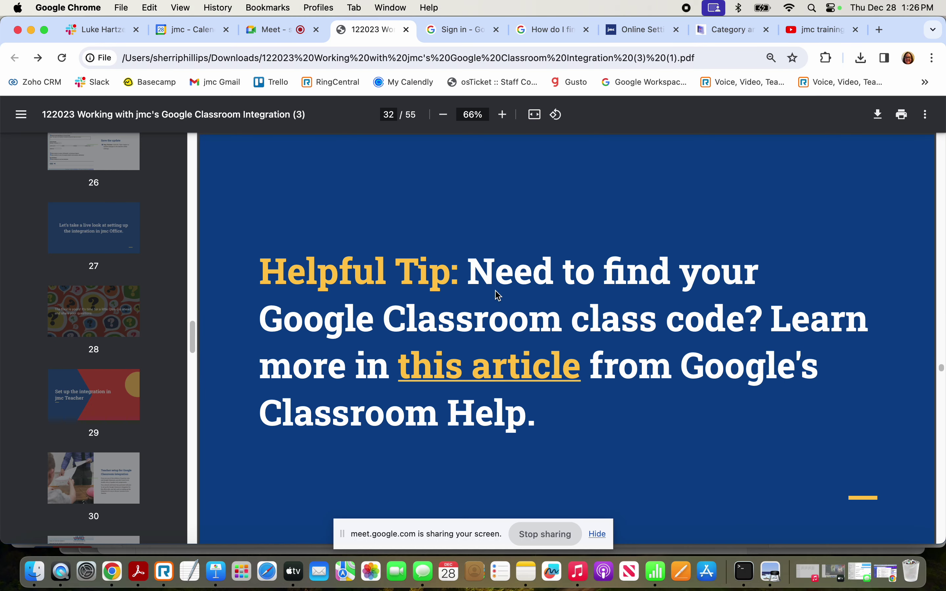
pyautogui.rightClick(481, 378)
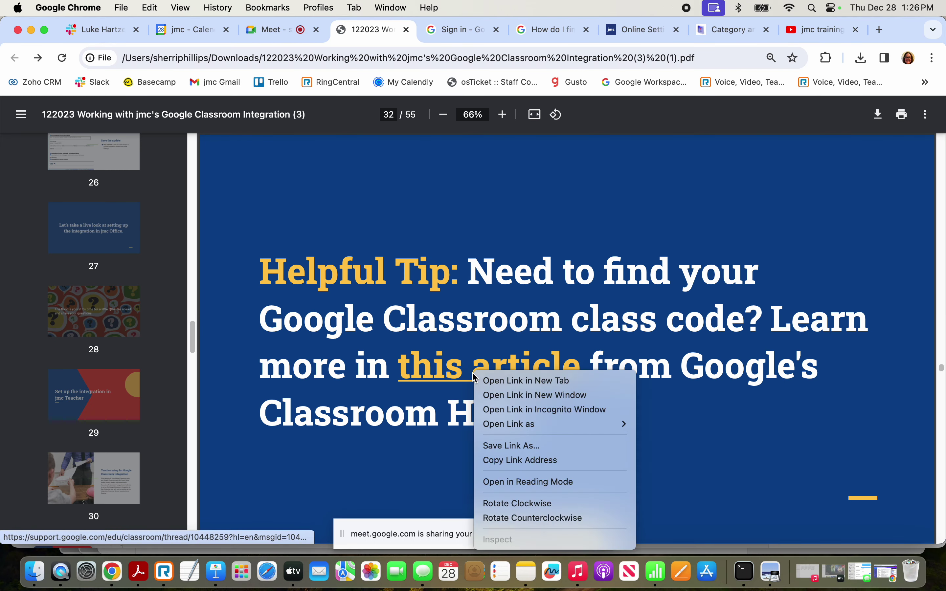
pyautogui.click(512, 384)
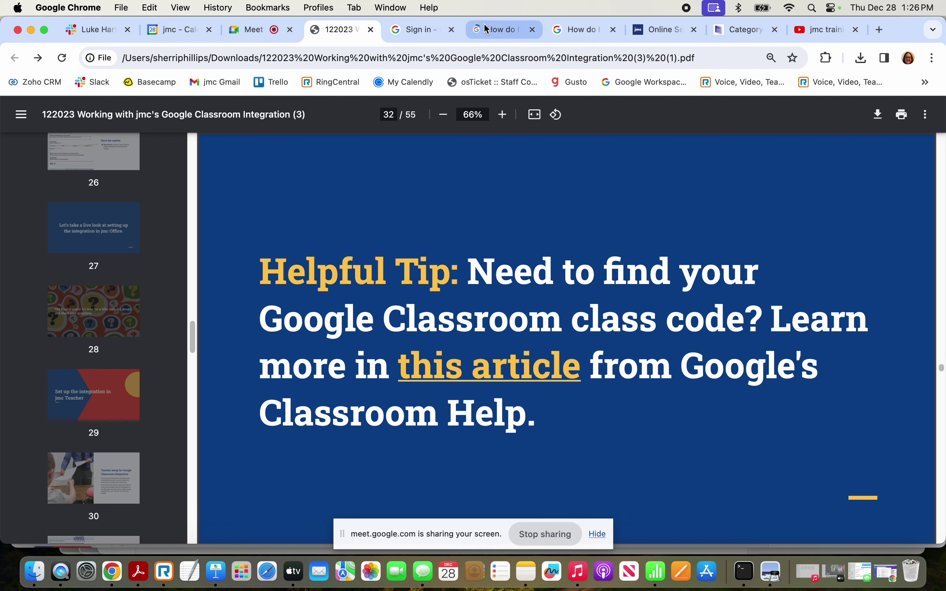
pyautogui.click(494, 31)
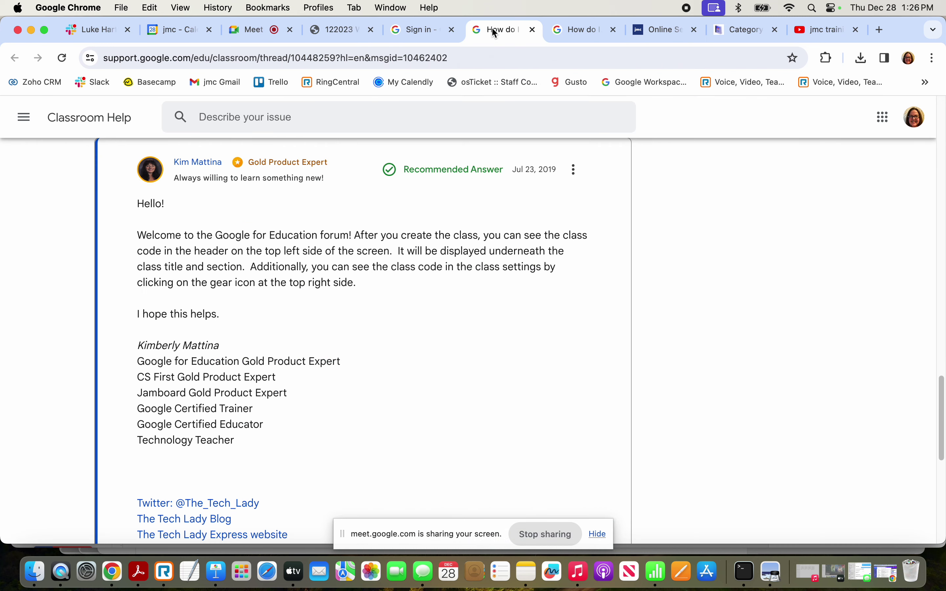
pyautogui.scroll(1, 359, 299)
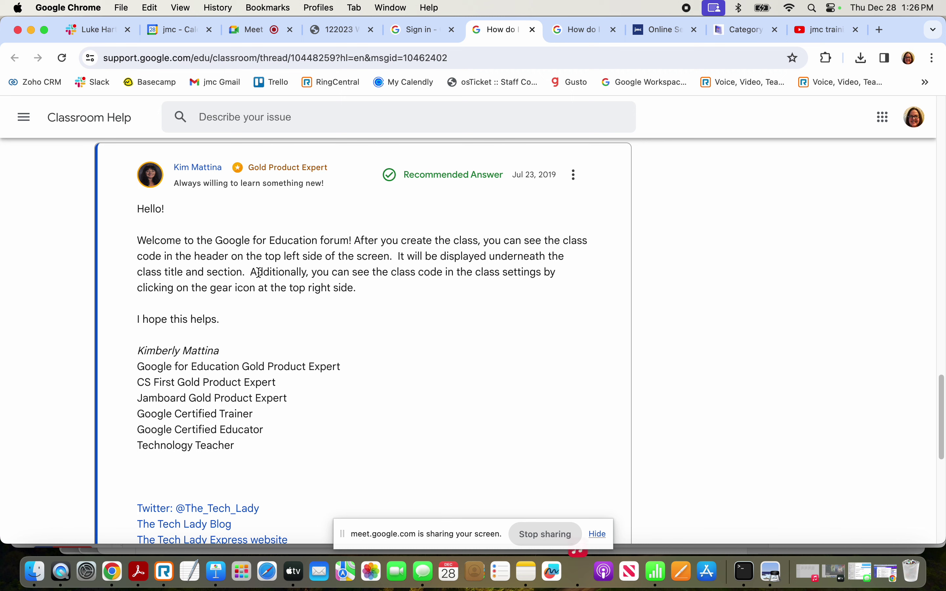
# Skim the replies around the recommended answer in the class code article, and close both Classroom Help tabs
pyautogui.scroll(1, 343, 298)
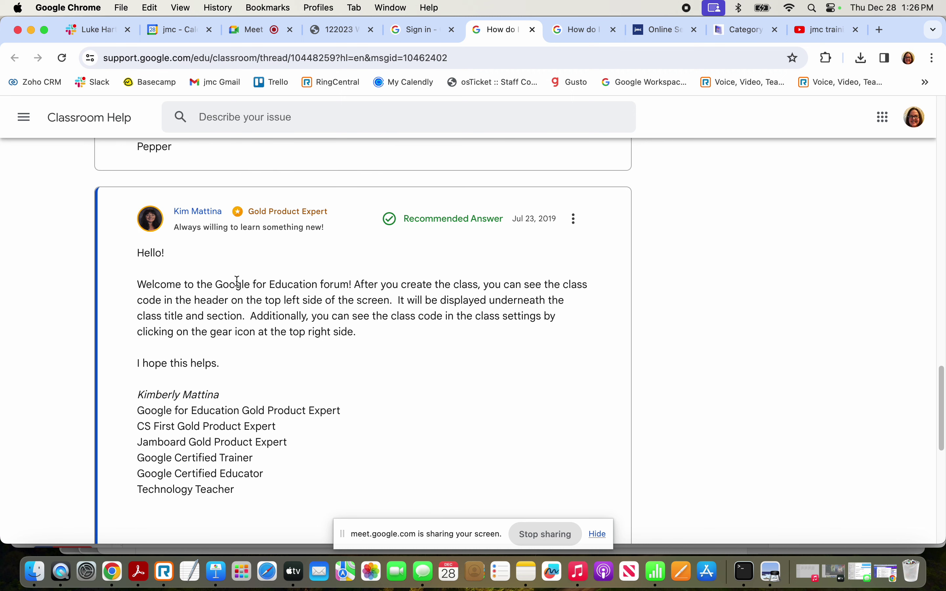
pyautogui.scroll(10, 529, 275)
pyautogui.scroll(-11, 526, 273)
pyautogui.scroll(14, 524, 270)
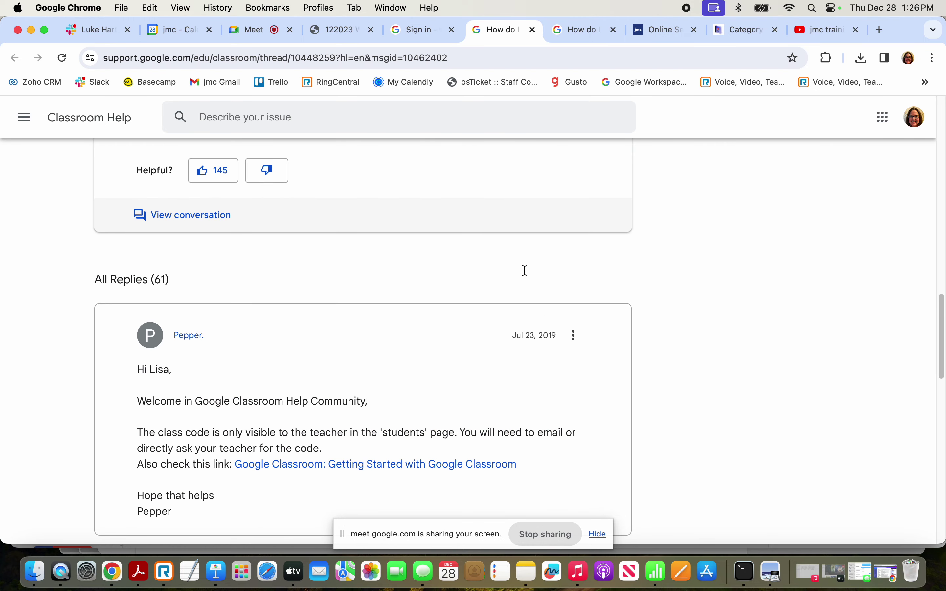
pyautogui.click(533, 30)
pyautogui.click(534, 30)
# Present the Google Classroom Integration PDF from the Helpful Tip slide through to the Q&A slide, and exit the presentation
pyautogui.click(341, 30)
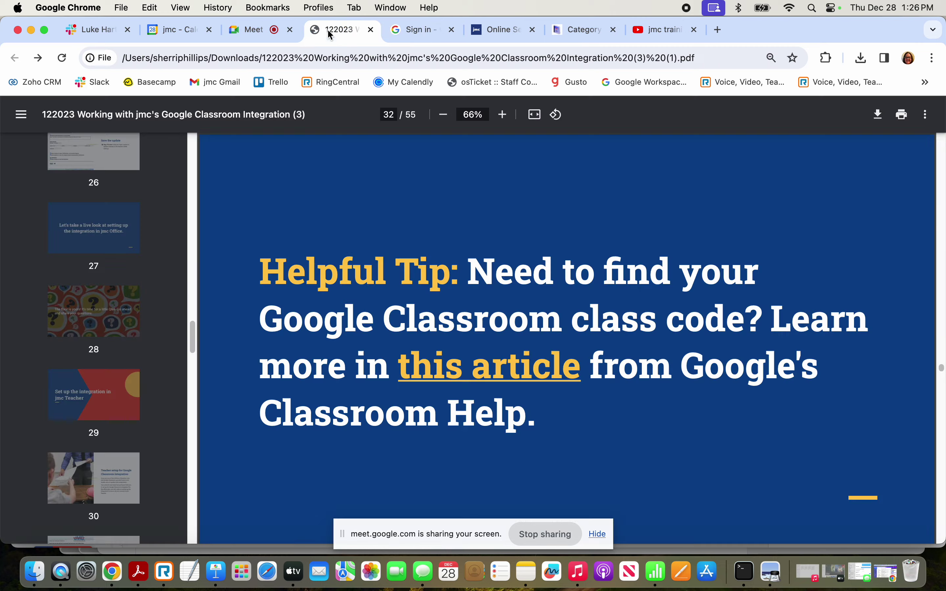
pyautogui.click(924, 114)
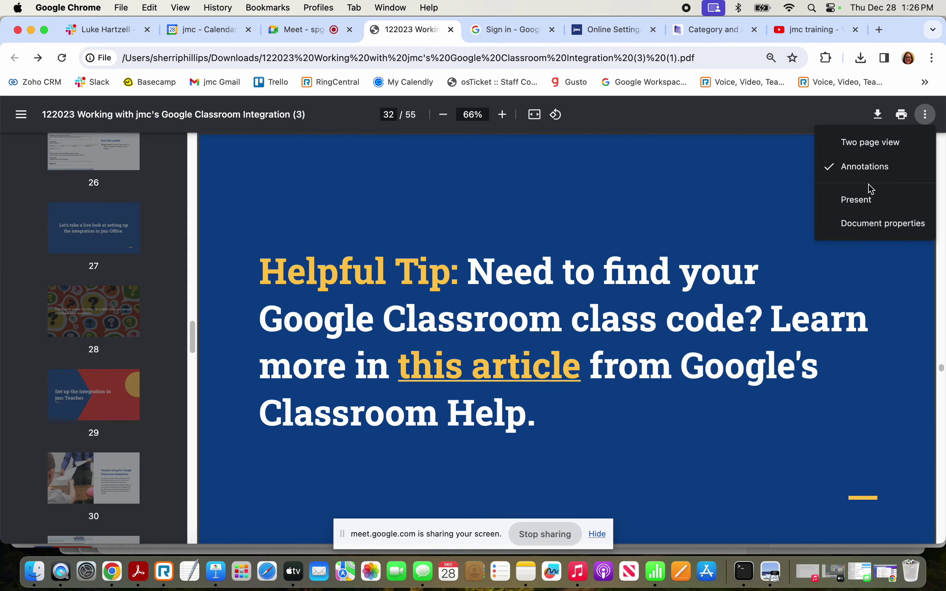
pyautogui.click(863, 197)
pyautogui.press('Right')
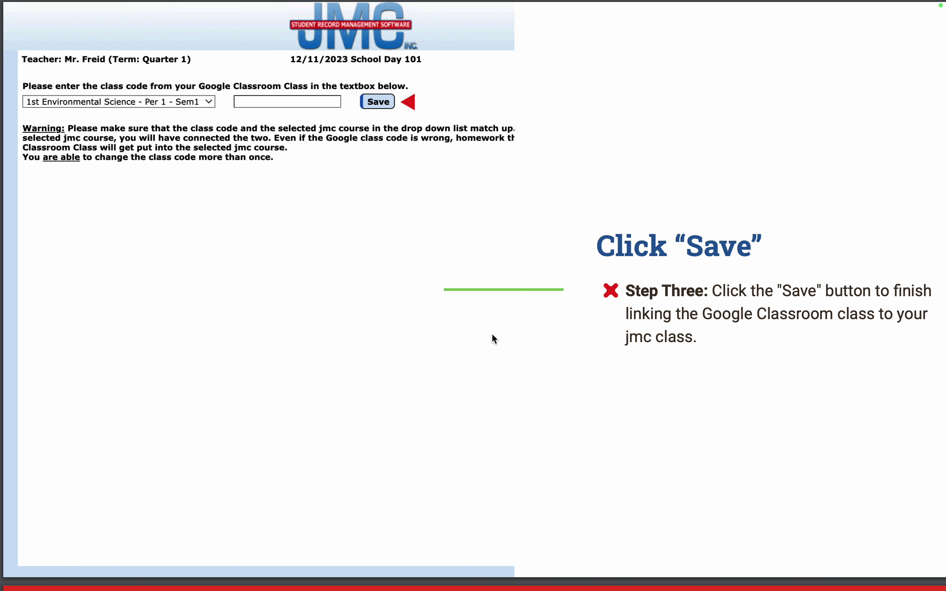
pyautogui.press('Right')
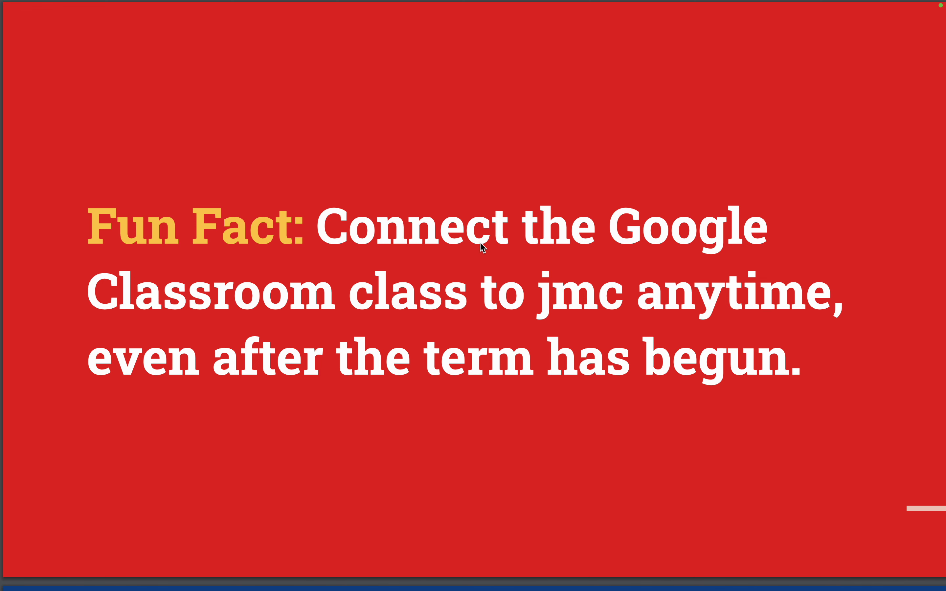
pyautogui.press('Right')
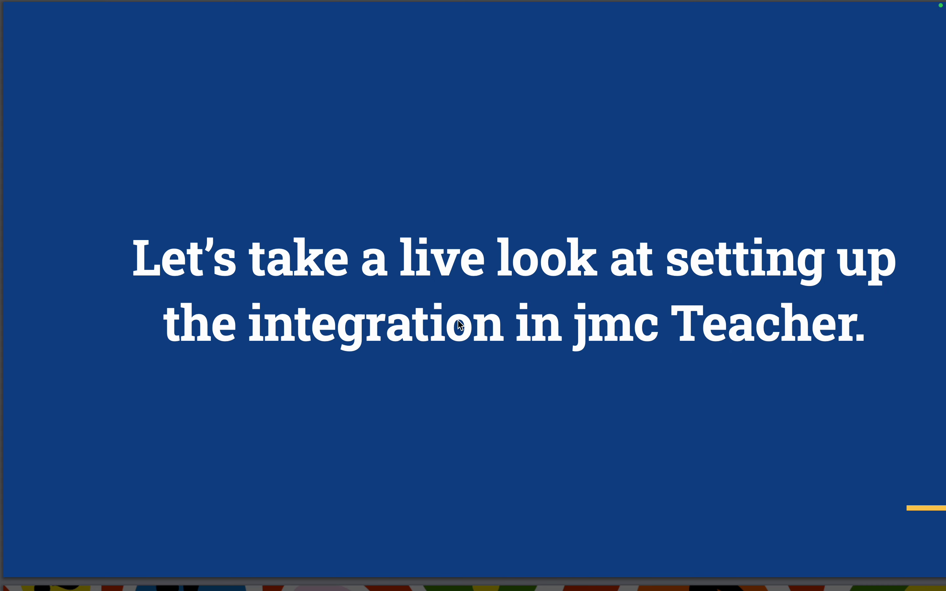
pyautogui.press('Right')
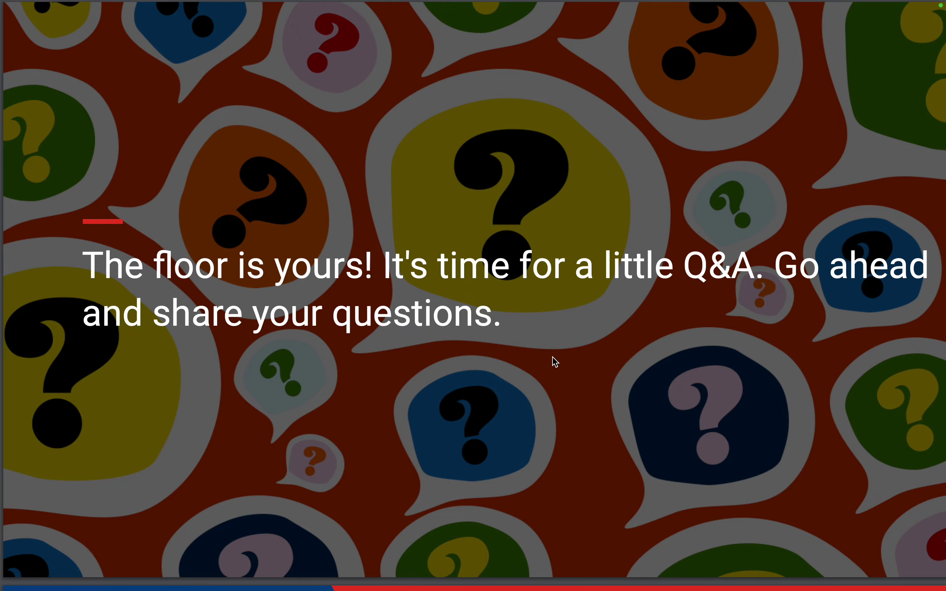
pyautogui.press('Escape')
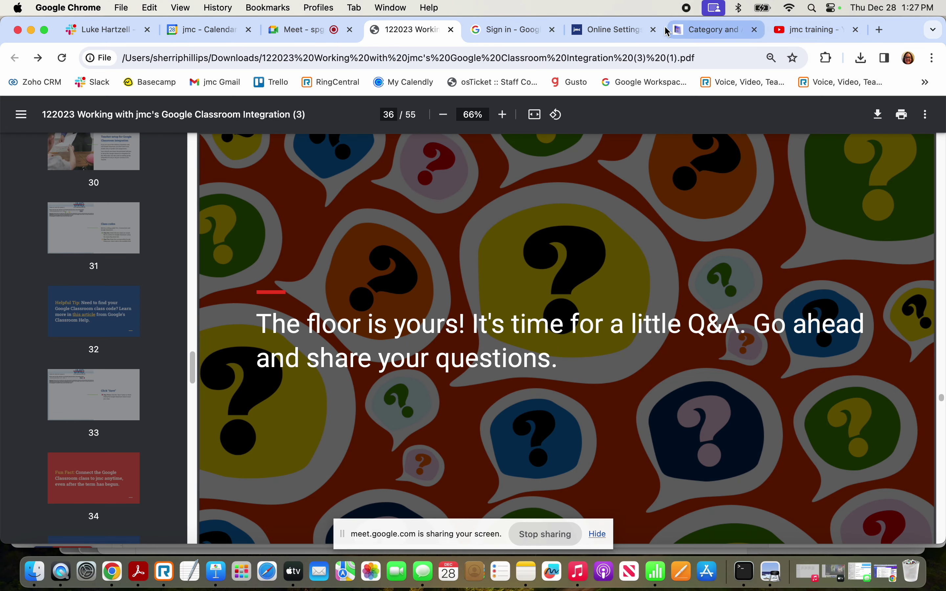
# Switch to jmc Teacher, return to its home page and open Connect jmc and Google Class
pyautogui.click(678, 31)
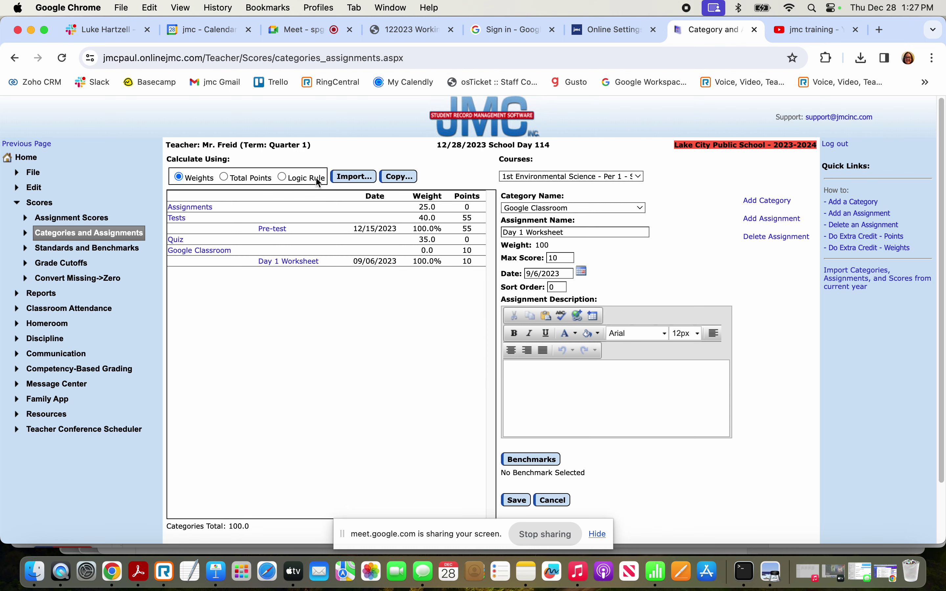
pyautogui.click(26, 157)
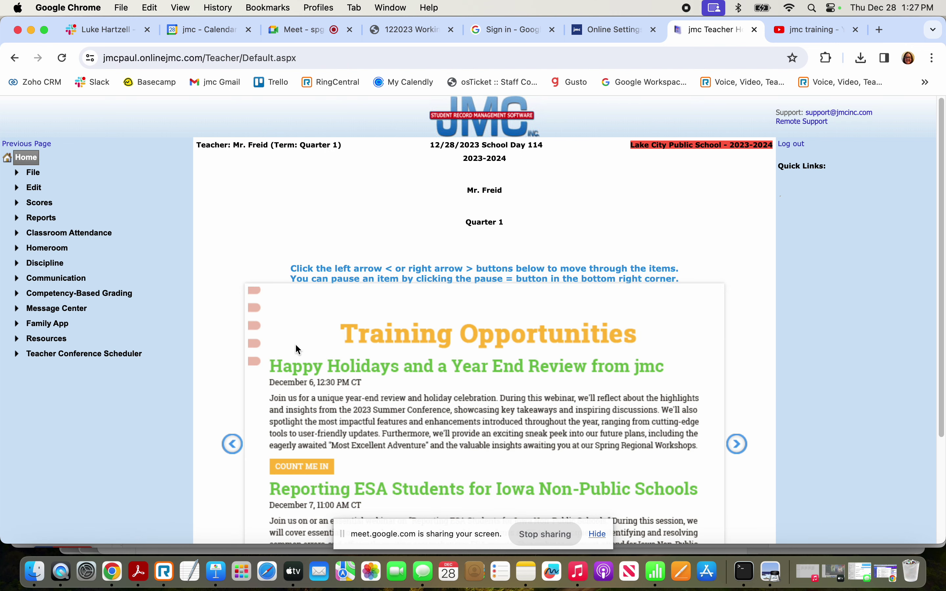
pyautogui.click(34, 173)
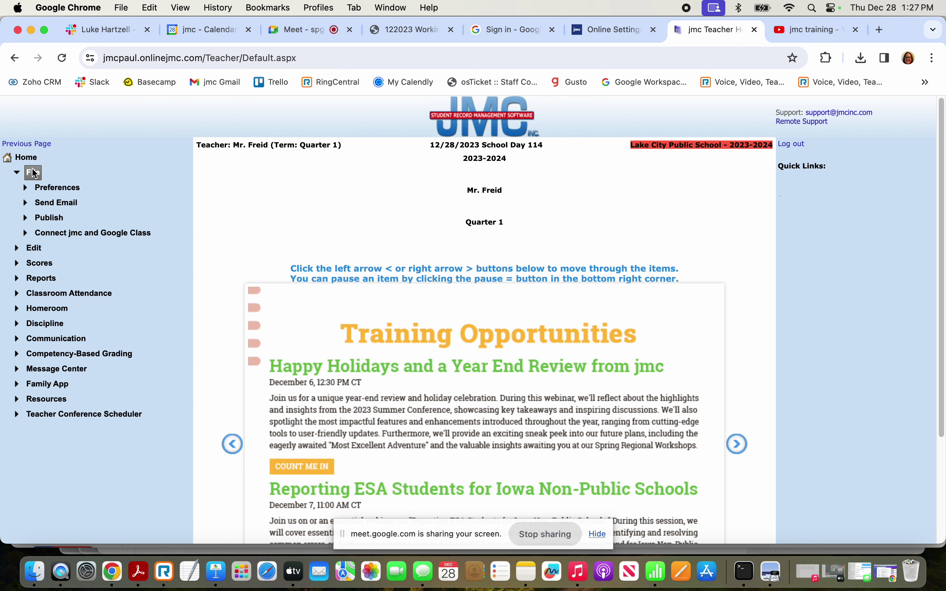
pyautogui.click(62, 234)
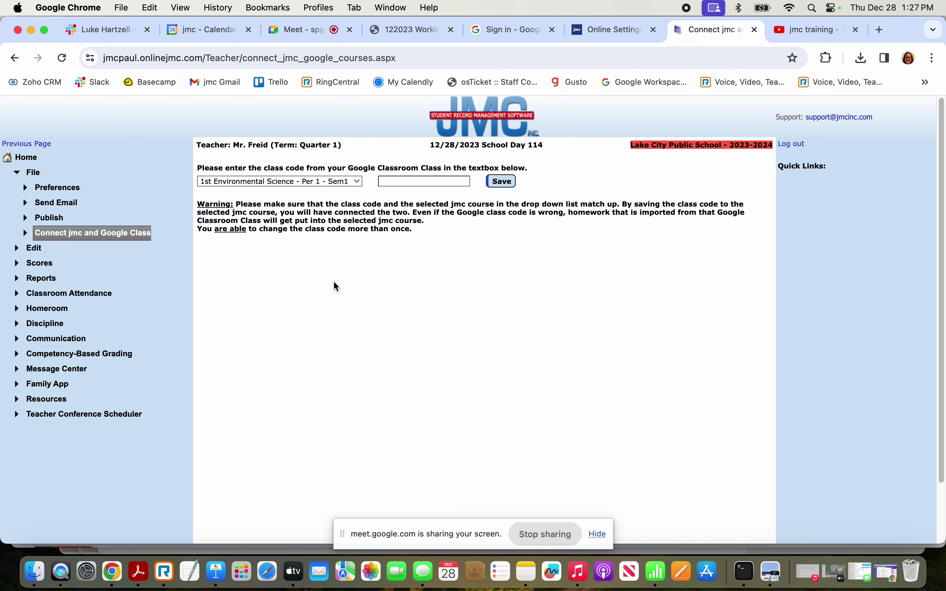
# Review the list of jmc courses available to pair with a Google Classroom class code, leaving the current course selected
pyautogui.click(358, 180)
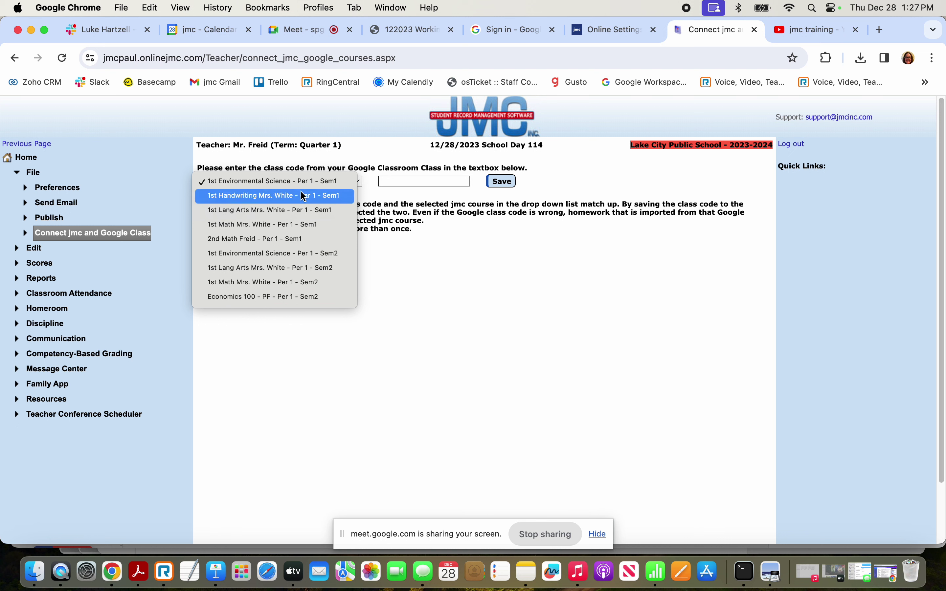
pyautogui.click(410, 180)
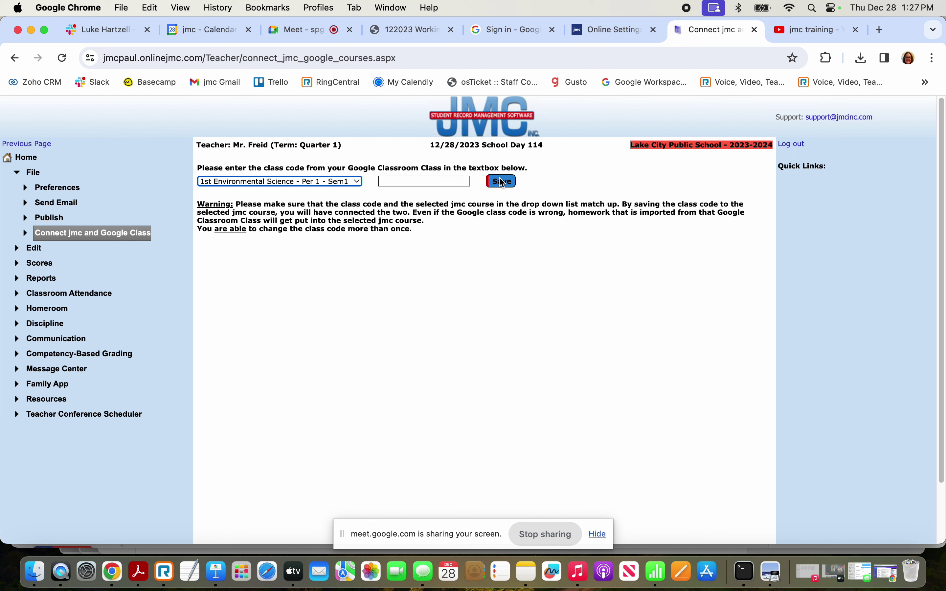
pyautogui.click(355, 182)
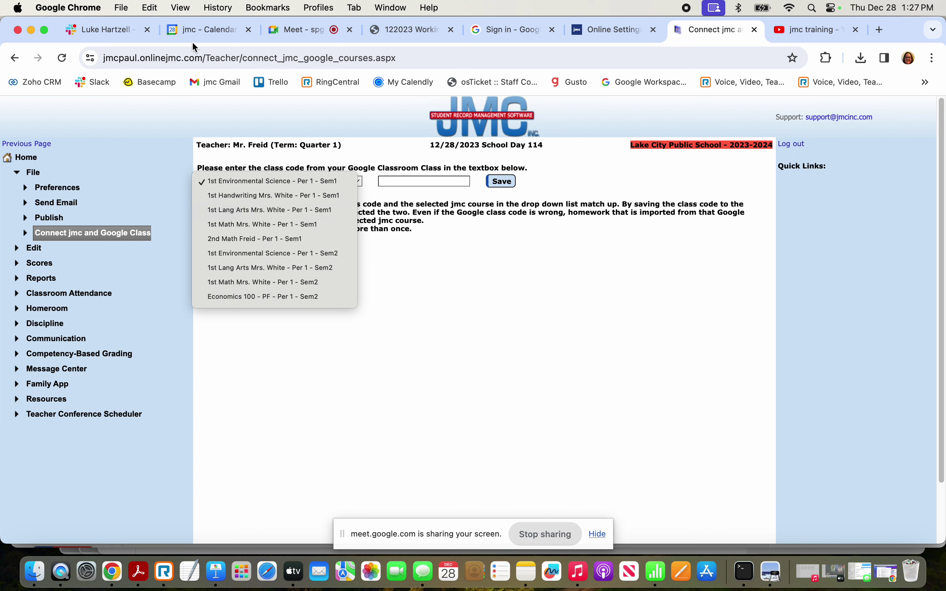
# Switch back to the integration PDF and present it up to the "Work with assignments imported from Google Classroom" slide
pyautogui.click(392, 26)
pyautogui.click(403, 37)
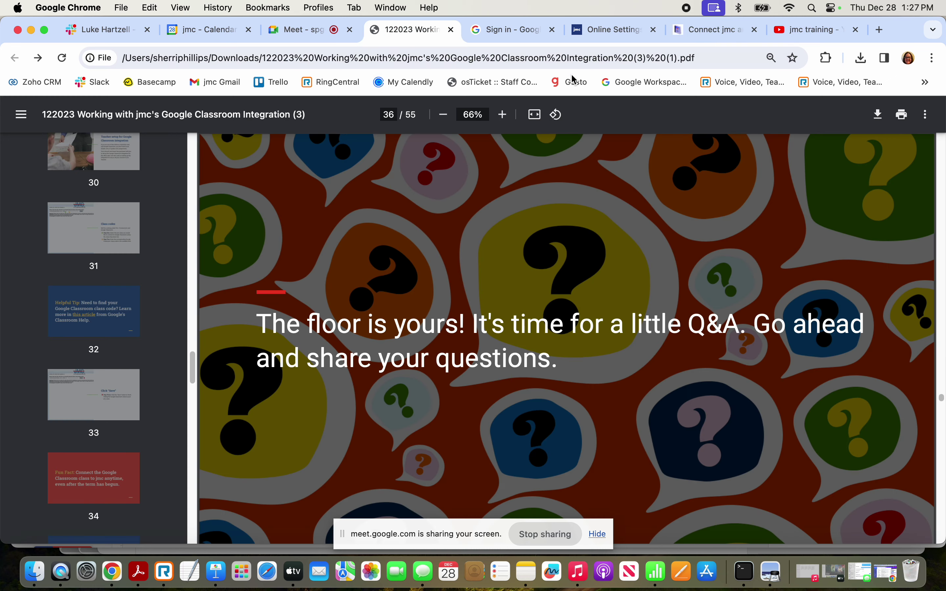
pyautogui.click(925, 115)
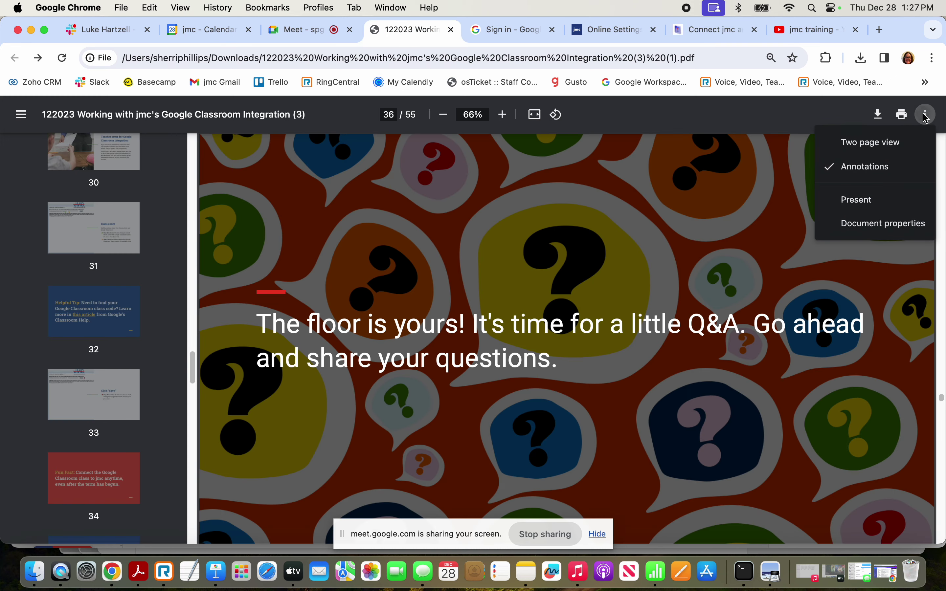
pyautogui.click(861, 200)
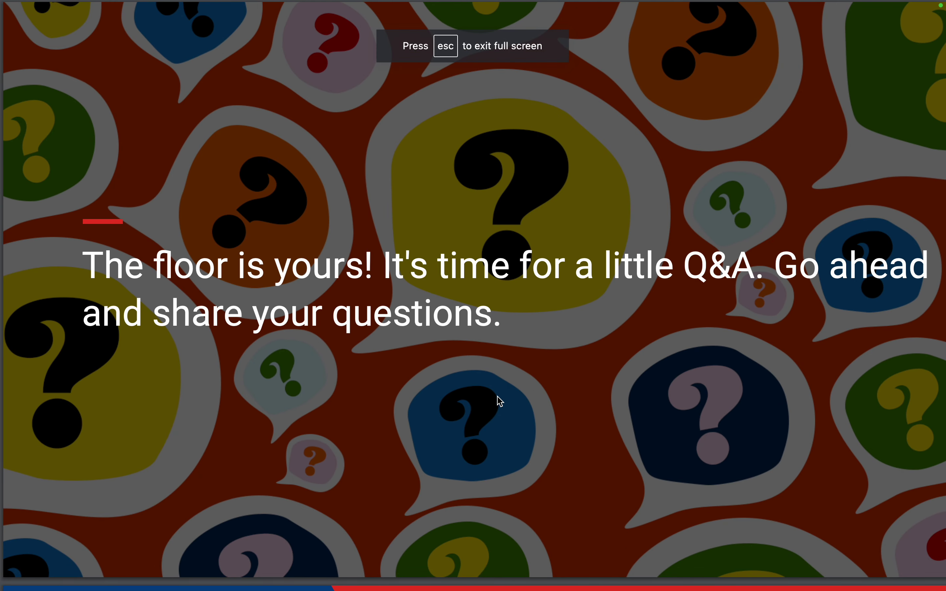
pyautogui.press('Right')
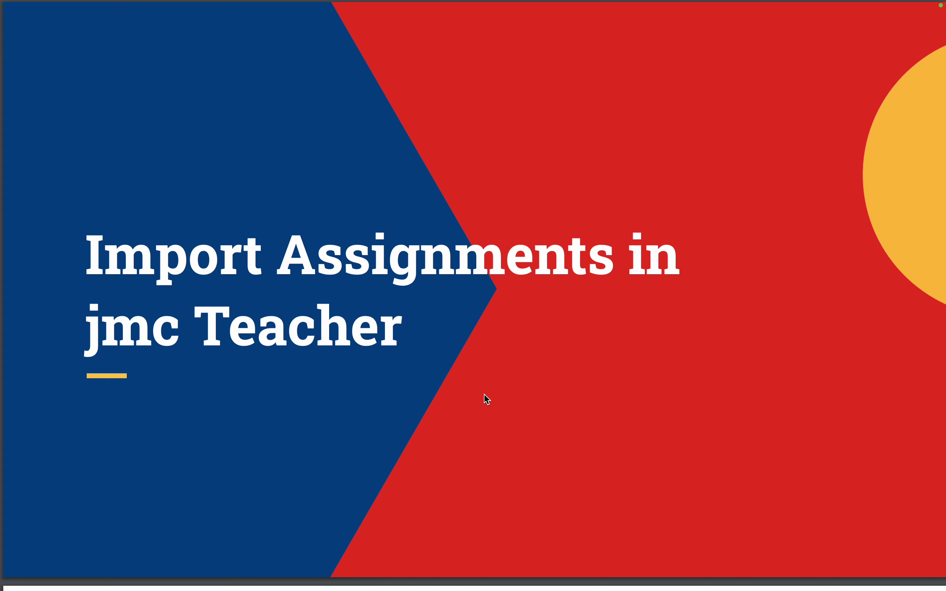
pyautogui.press('Right')
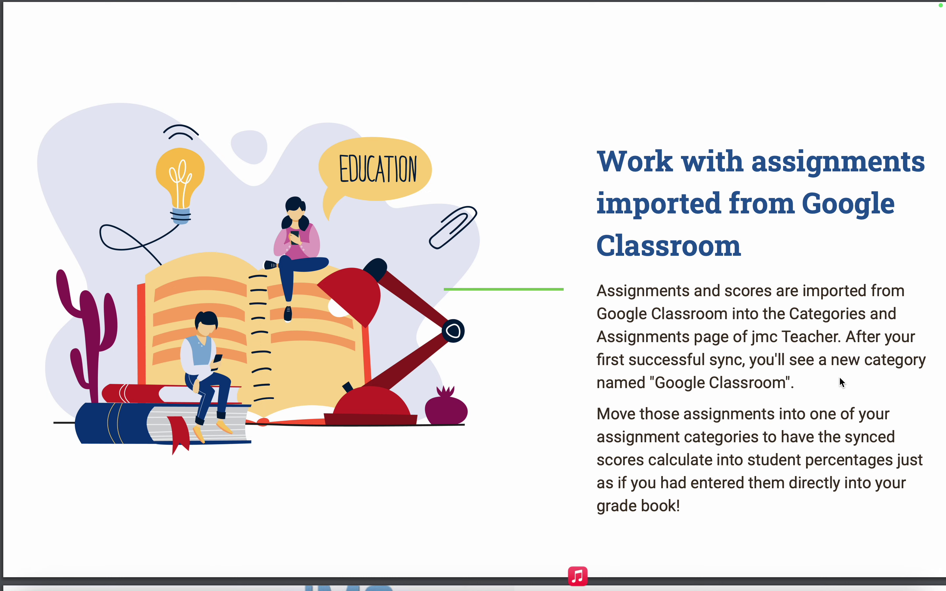
pyautogui.scroll(-5, 762, 387)
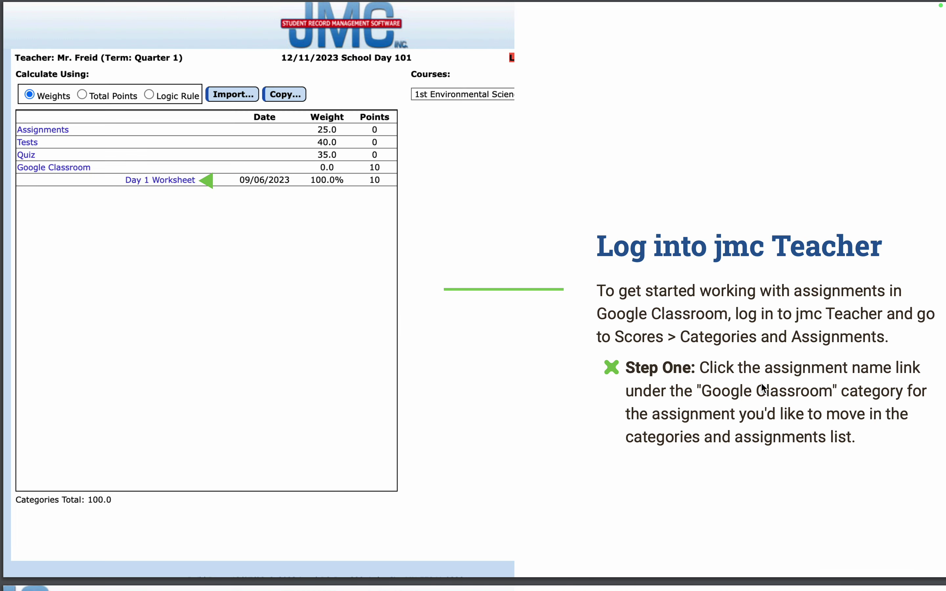
pyautogui.press('Left')
pyautogui.press('Left')
pyautogui.press('Right')
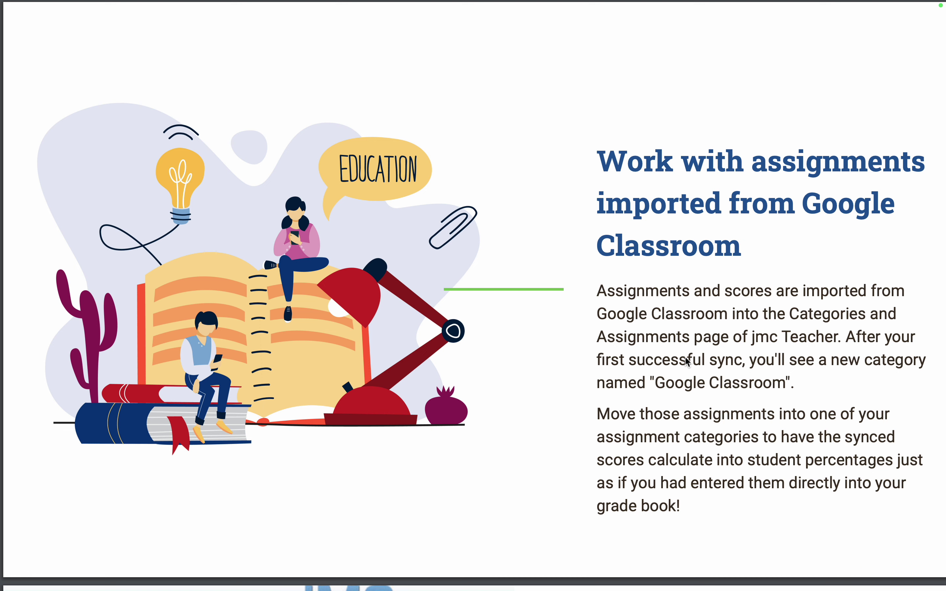
# Advance through the slides on moving assignments, reviewing imported scores and editing scores to the Q&A slide, and exit the presentation
pyautogui.press('Right')
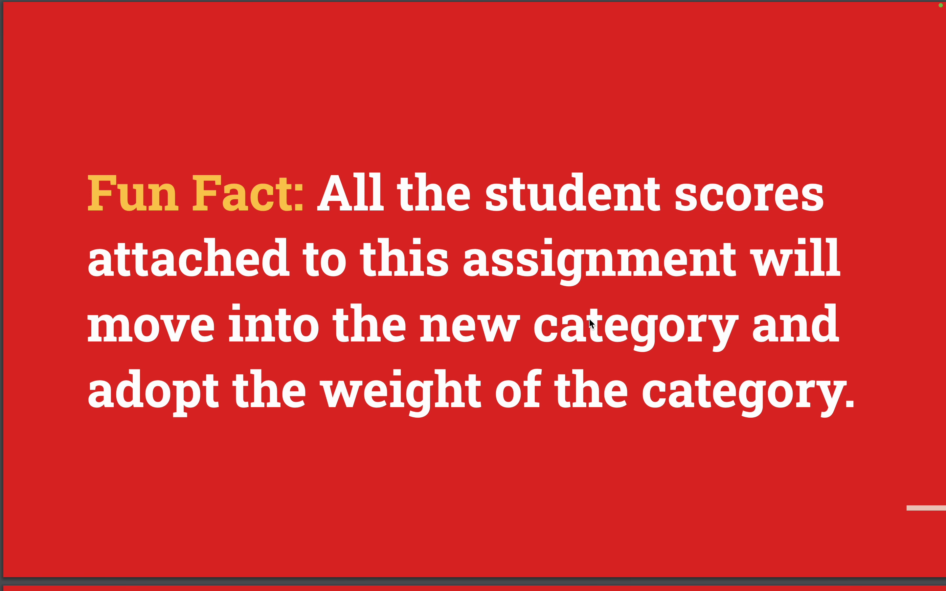
pyautogui.press('Right')
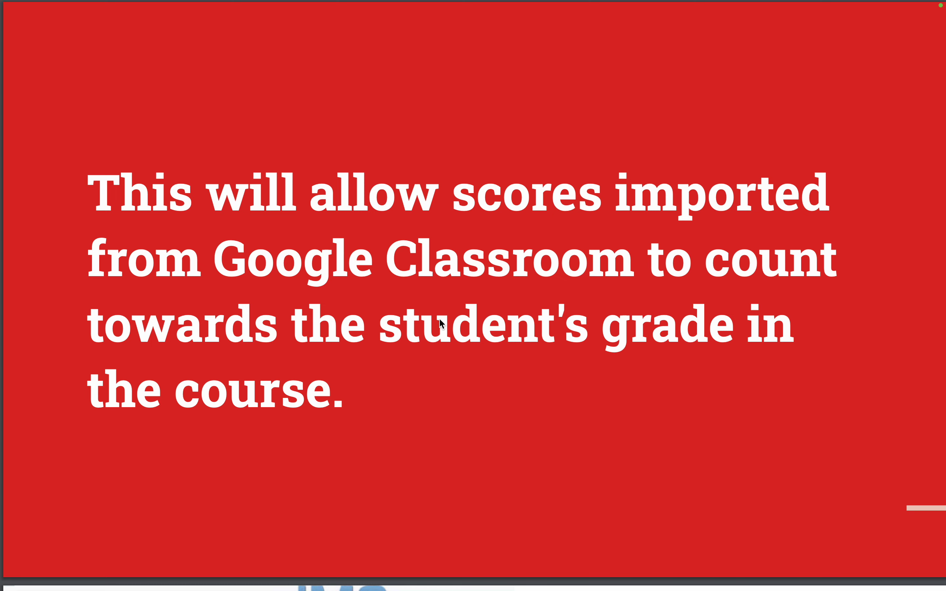
pyautogui.press('Right')
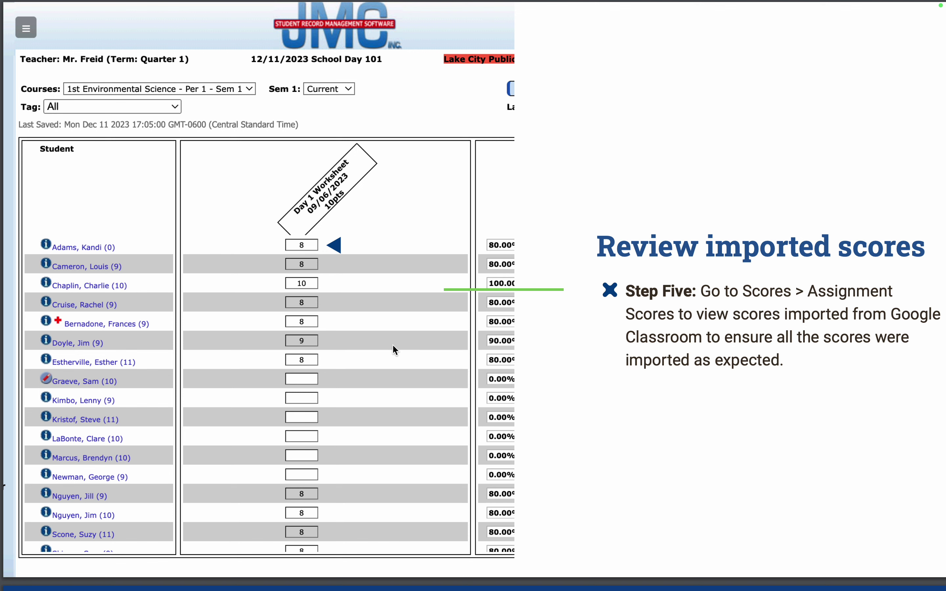
pyautogui.press('Right')
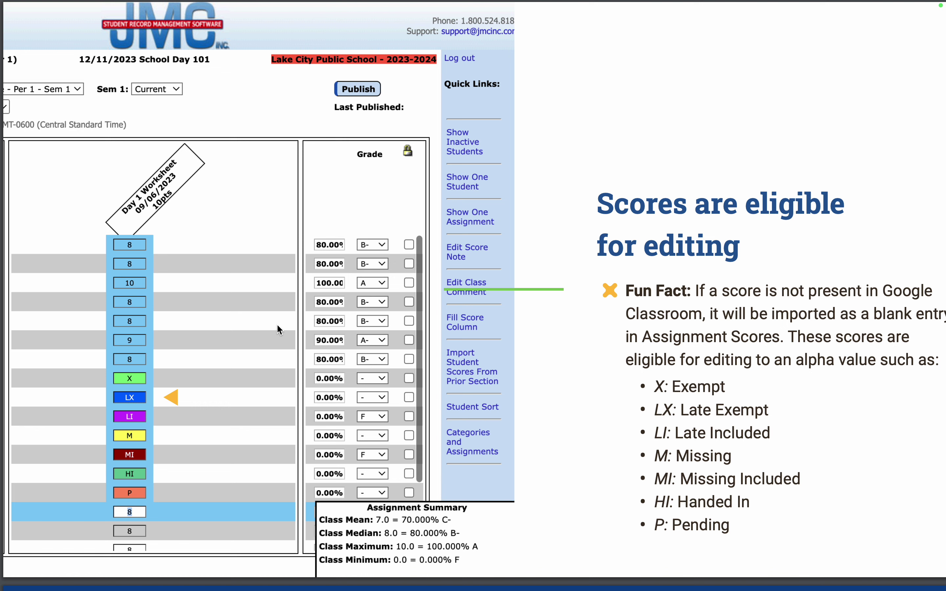
pyautogui.press('Right')
pyautogui.press('Right')
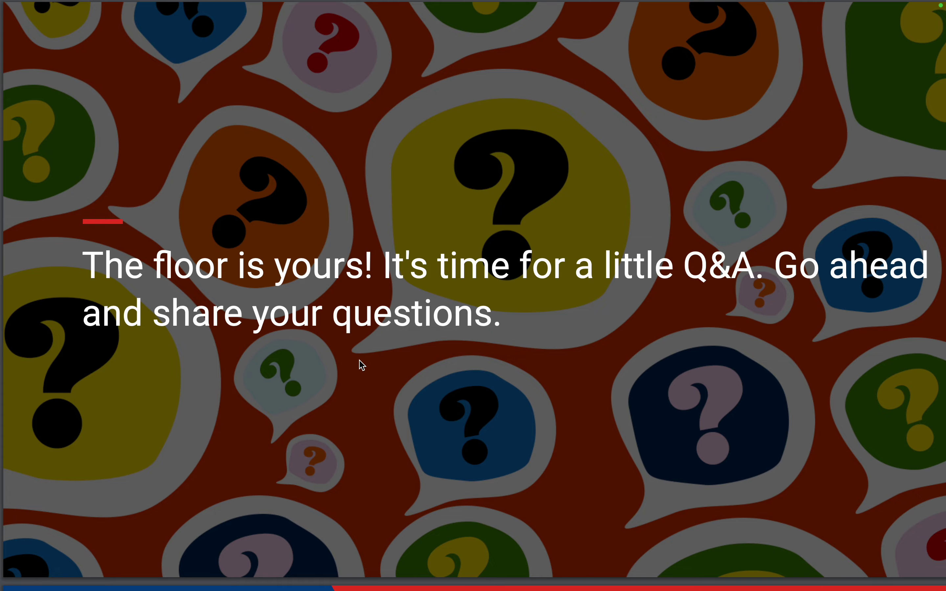
pyautogui.press('Escape')
# Return to jmc Teacher and open the Categories and Assignments page under Scores
pyautogui.click(697, 30)
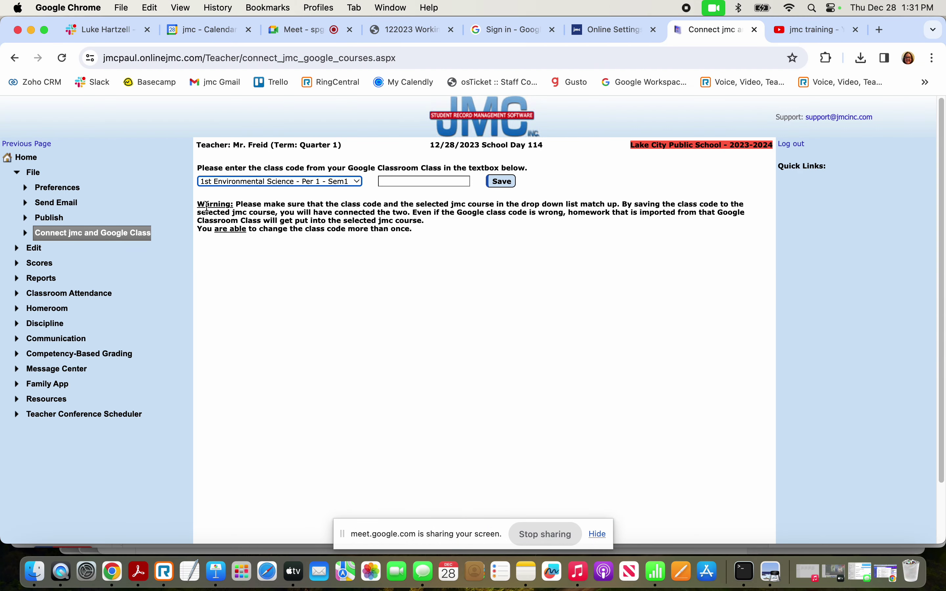
pyautogui.click(40, 263)
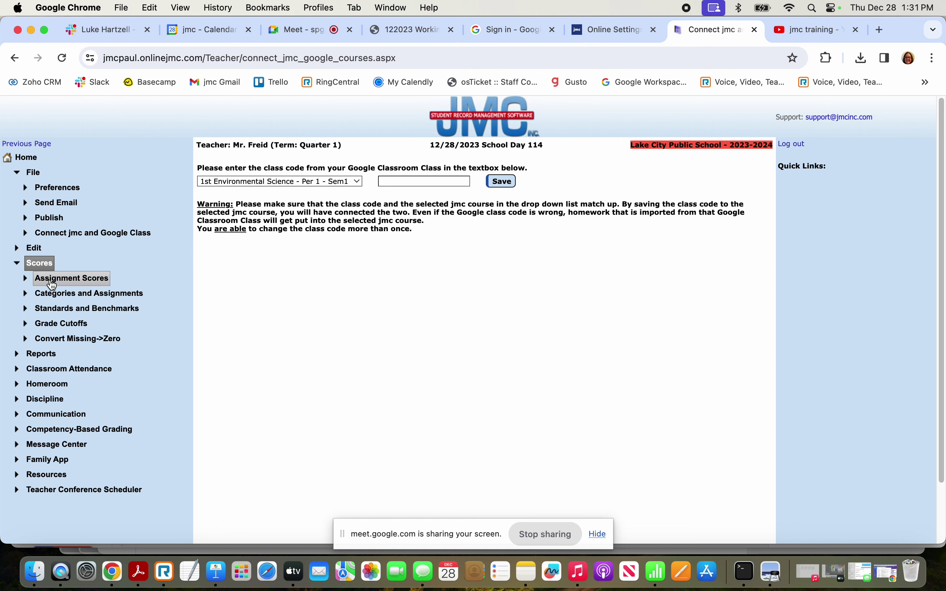
pyautogui.click(89, 293)
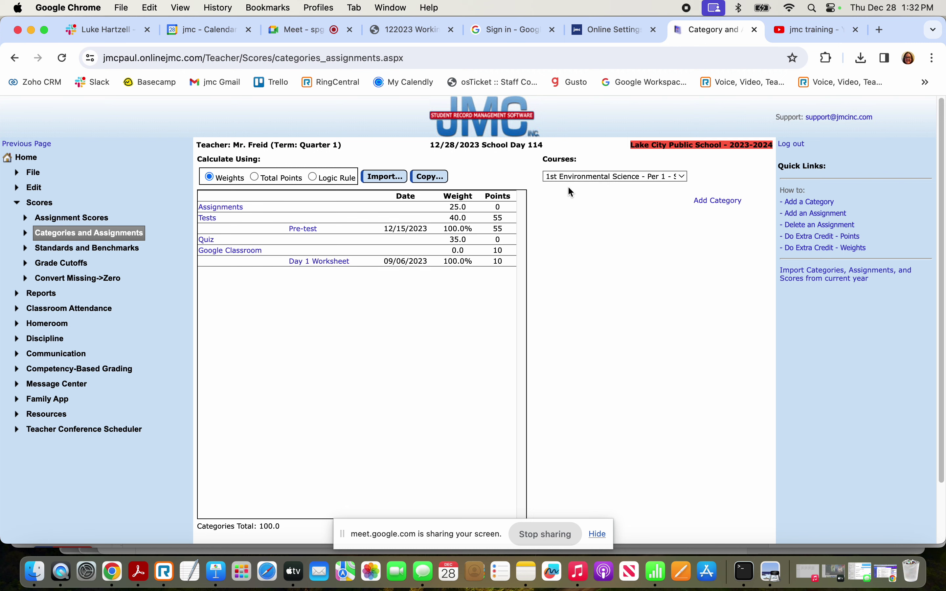
# Move the Day 1 Worksheet assignment from the Google Classroom category into the Assignments category and save it
pyautogui.click(304, 261)
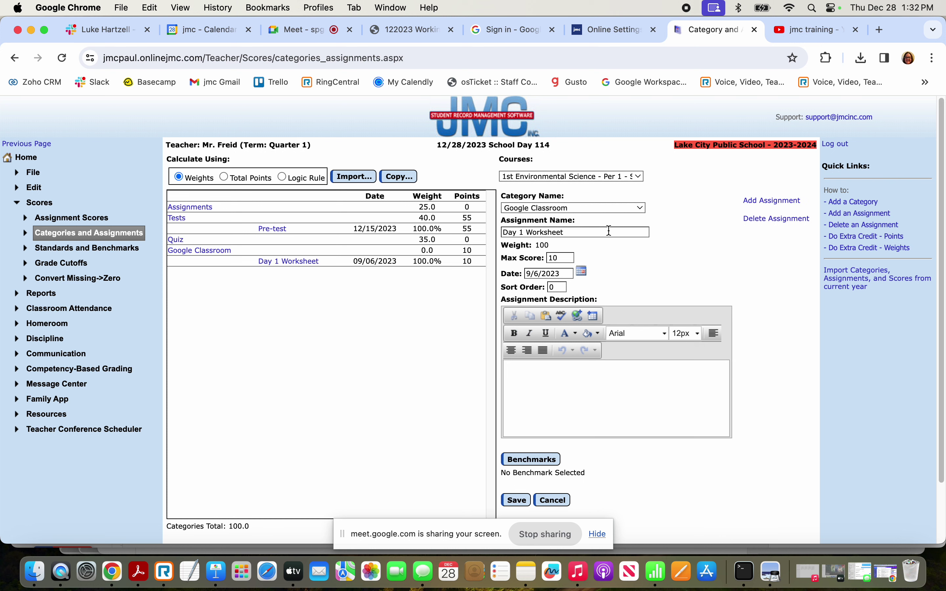
pyautogui.click(639, 207)
pyautogui.click(548, 169)
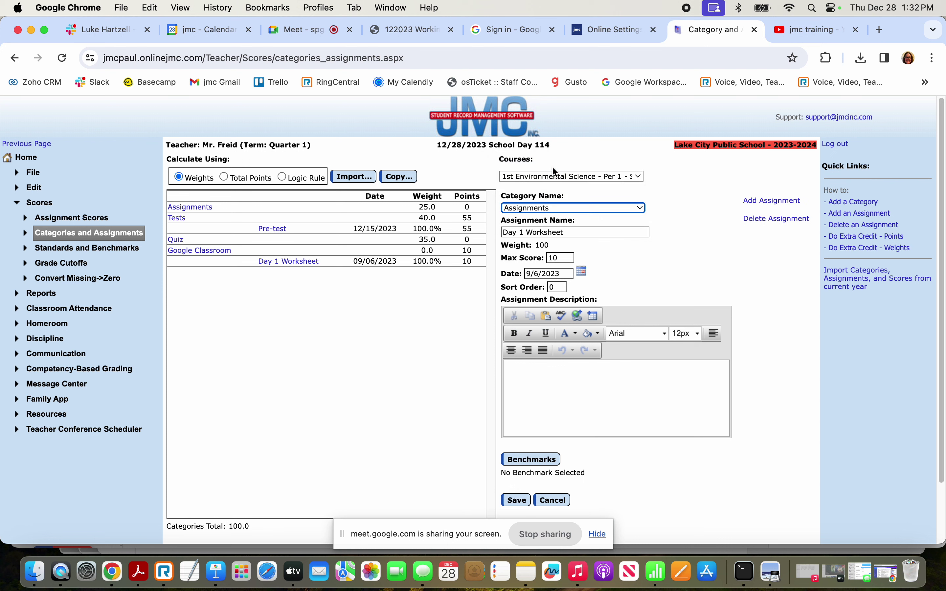
pyautogui.click(522, 499)
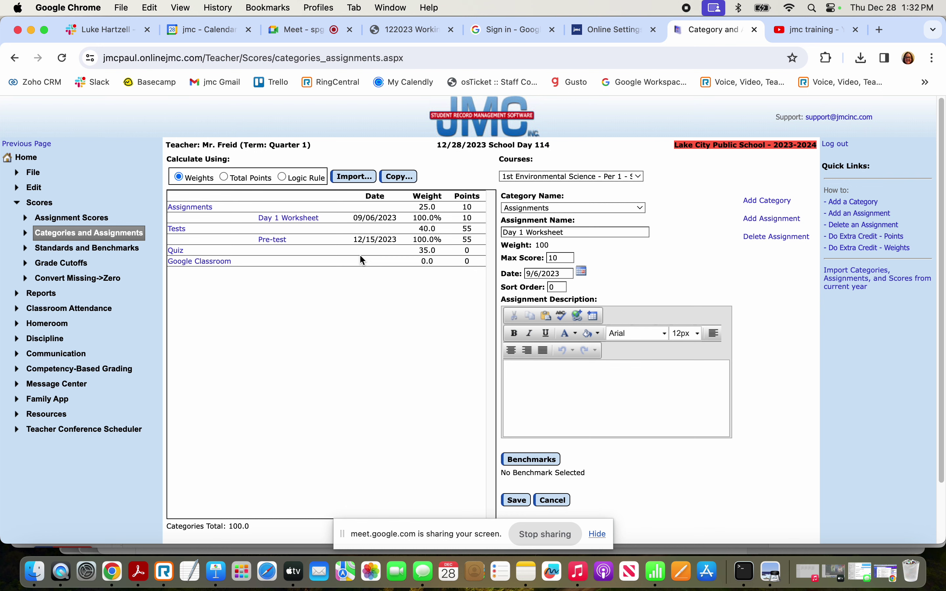
# Open the Assignment Scores page under Scores for the 1st Environmental Science course
pyautogui.click(39, 202)
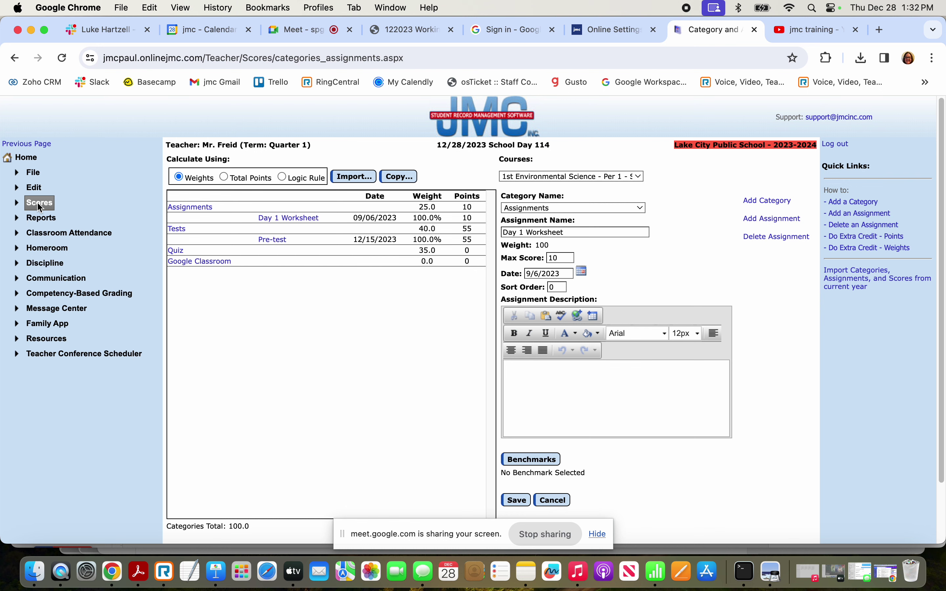
pyautogui.click(39, 202)
pyautogui.click(55, 218)
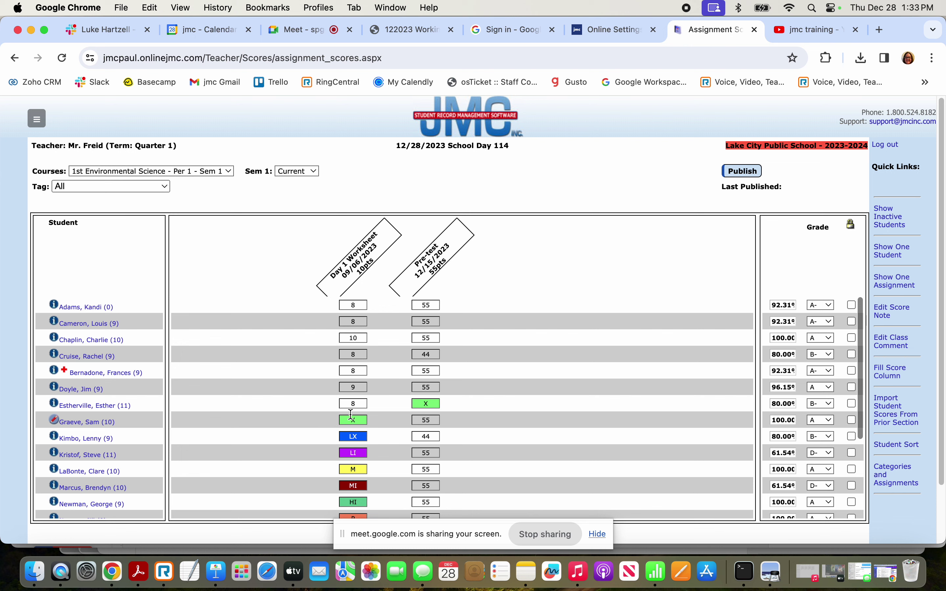
# Try to enter LXXL as the eighth listed student's Day 1 Worksheet score, and dismiss the valid-score notice
pyautogui.click(360, 419)
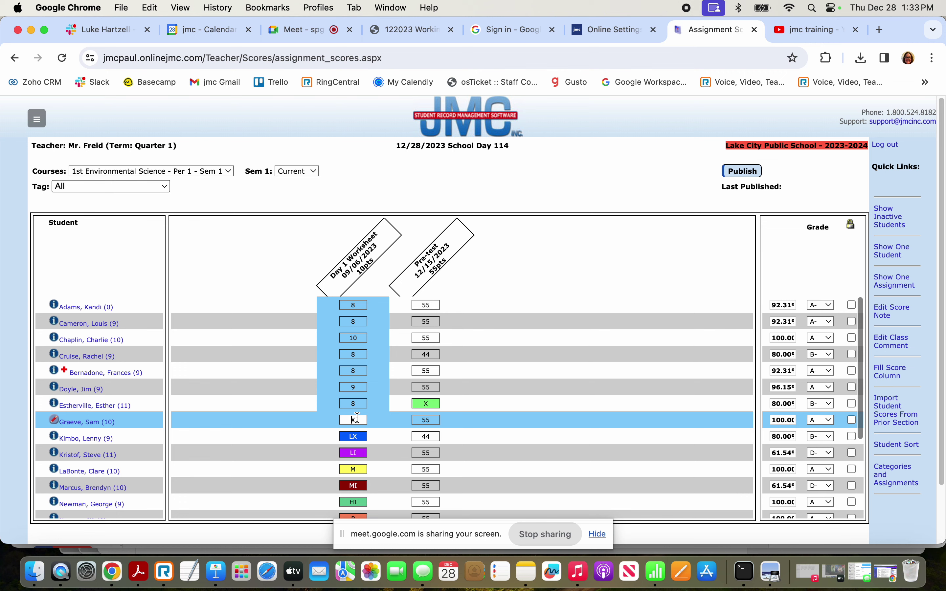
pyautogui.write('LXX')
pyautogui.click(574, 355)
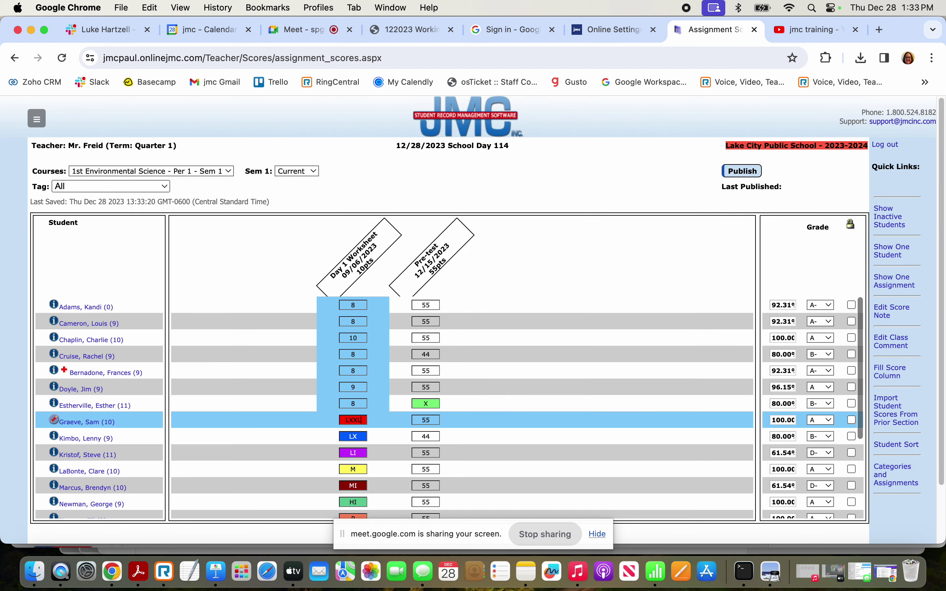
pyautogui.write('L')
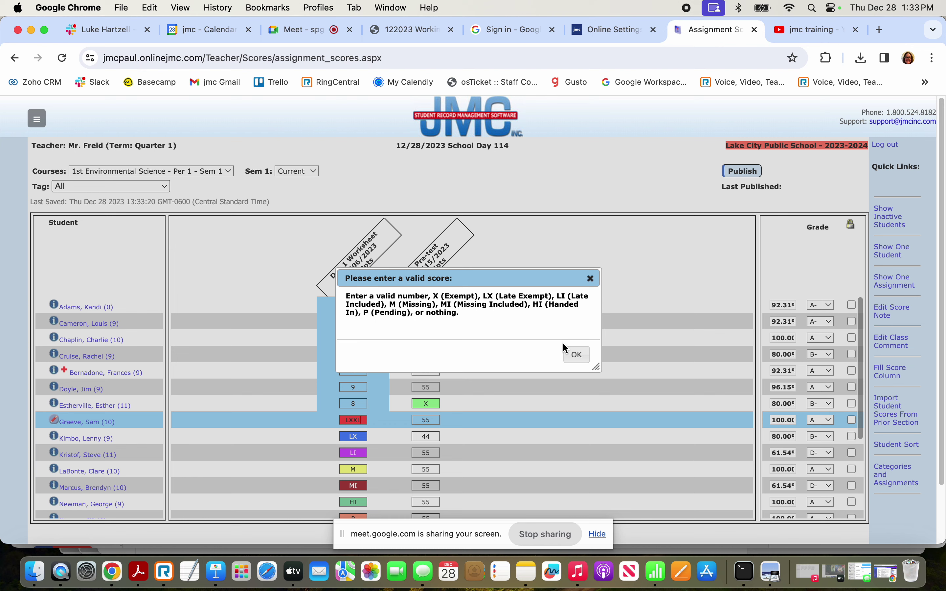
pyautogui.click(576, 355)
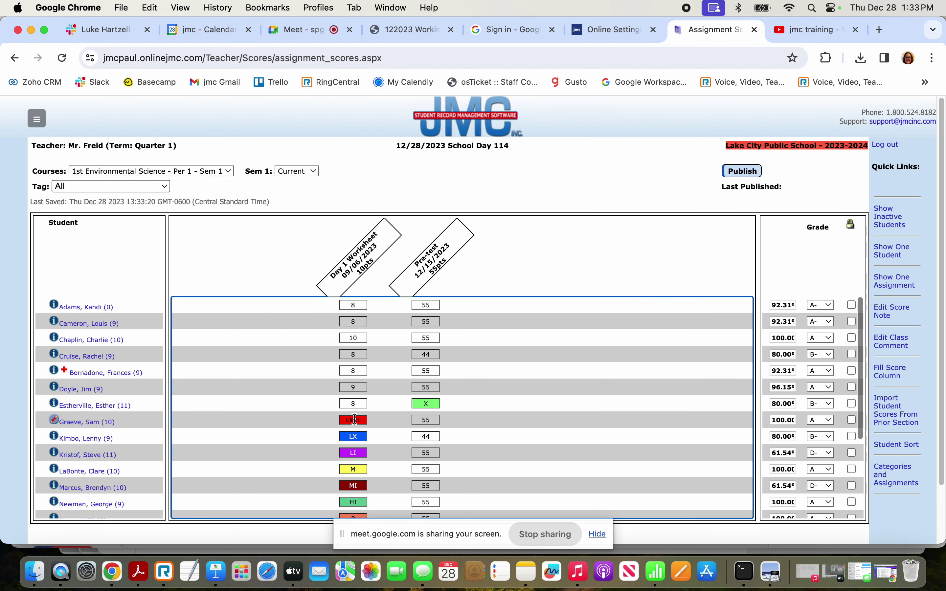
# Set the ninth listed student's Day 1 Worksheet score to M for Missing
pyautogui.click(357, 436)
pyautogui.press('BackSpace')
pyautogui.press('BackSpace')
pyautogui.write('M')
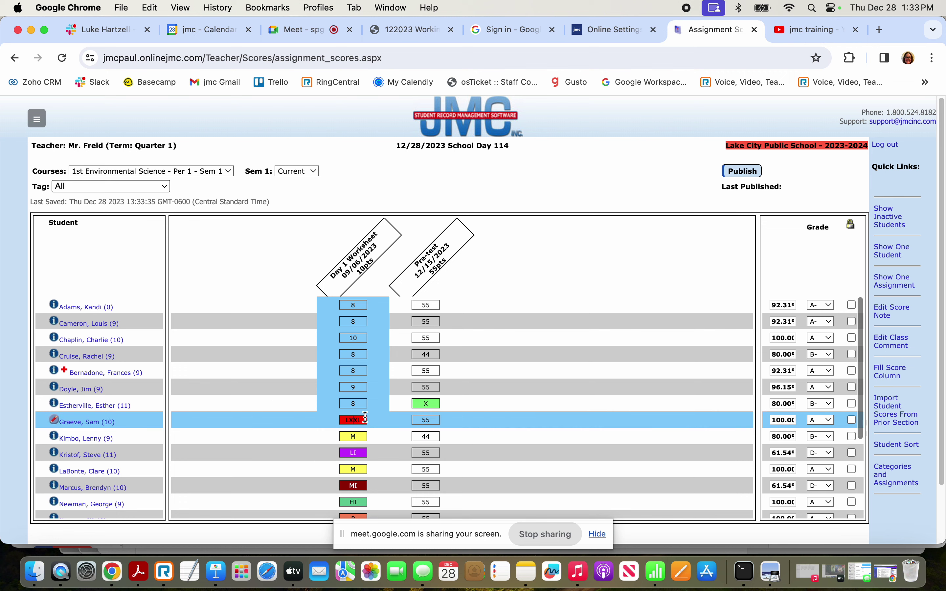
# Replace the eighth listed student's invalid Day 1 Worksheet score with M and save the entry
pyautogui.press('Return')
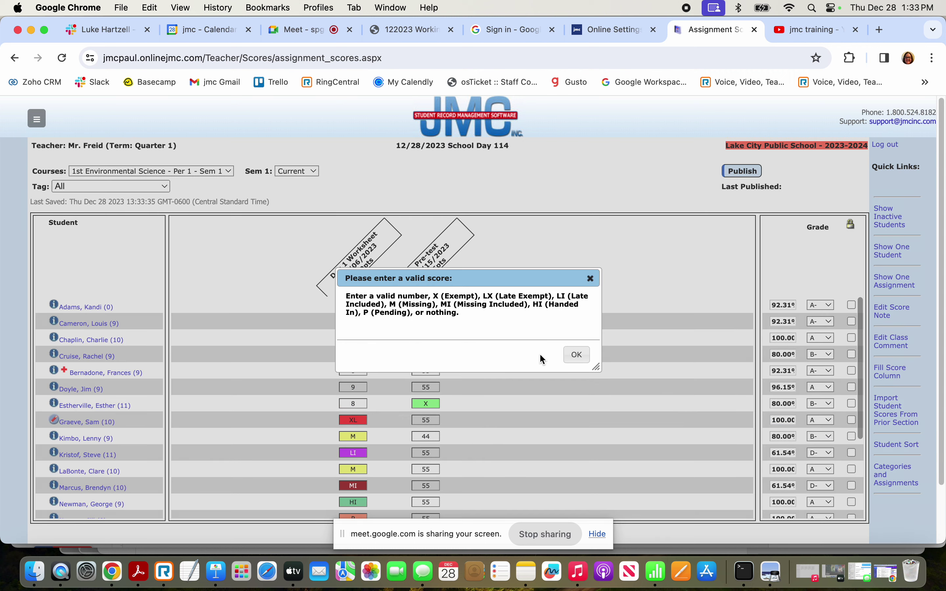
pyautogui.press('Return')
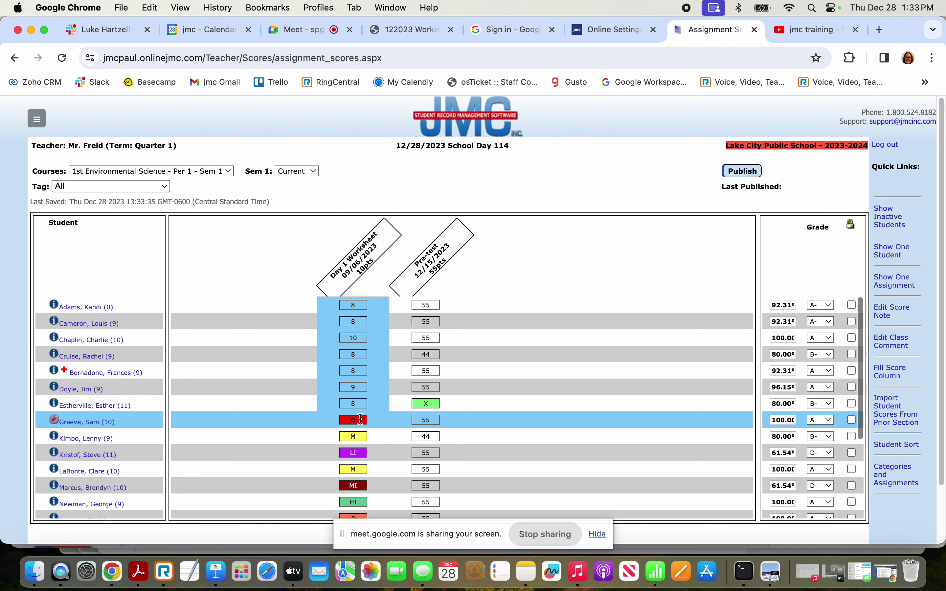
pyautogui.press('BackSpace')
pyautogui.press('BackSpace')
pyautogui.write('M')
pyautogui.click(368, 426)
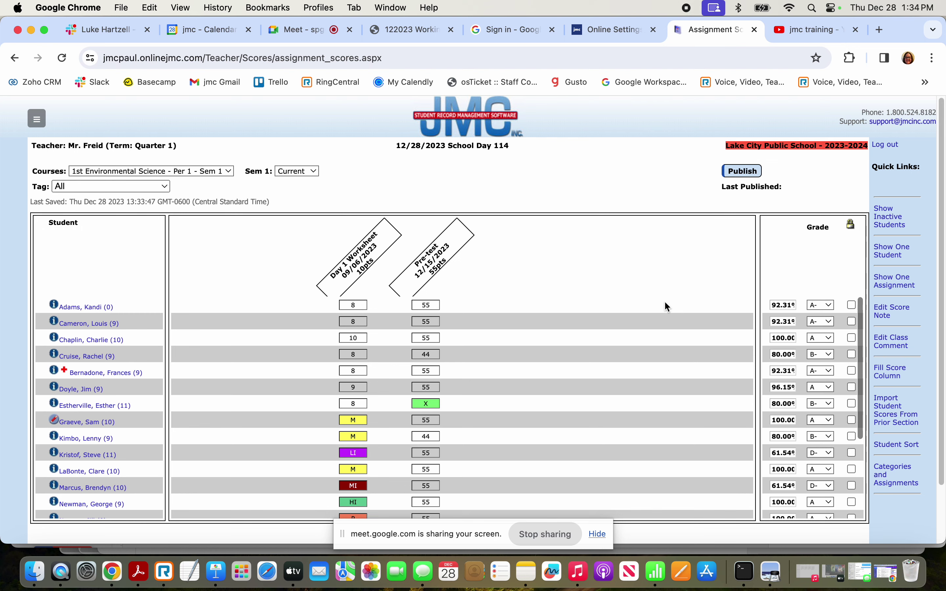
pyautogui.scroll(-3, 895, 352)
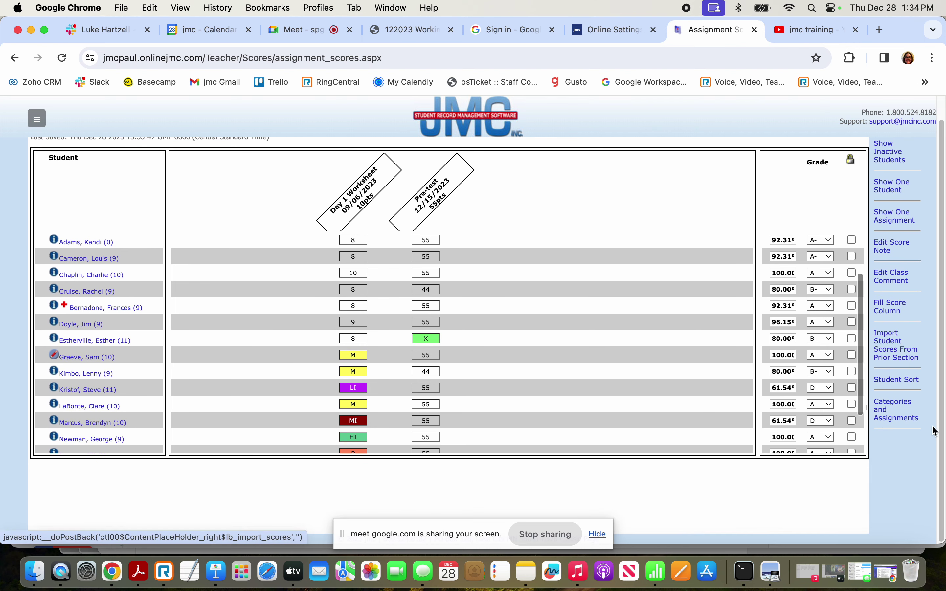
pyautogui.scroll(3, 895, 440)
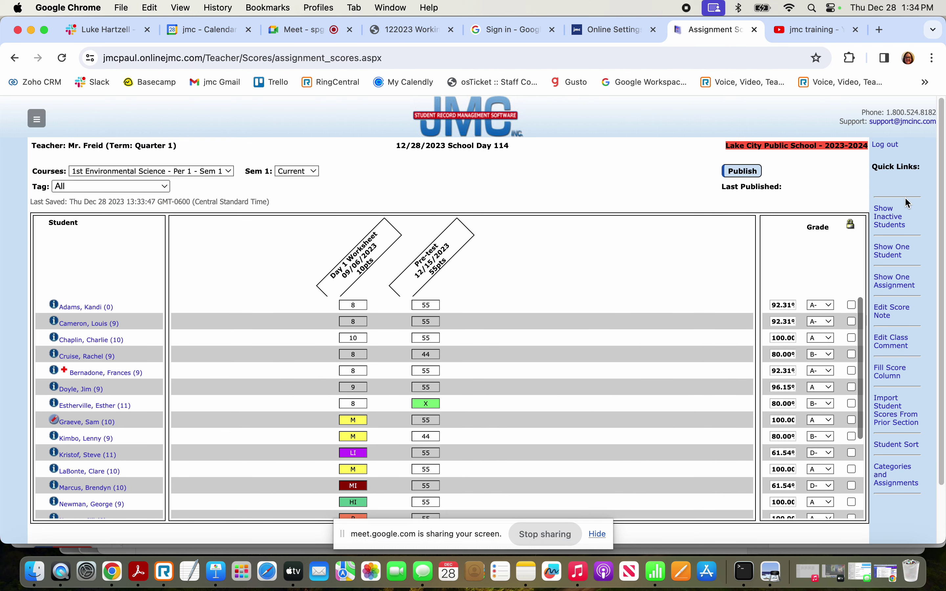
pyautogui.scroll(-3, 732, 250)
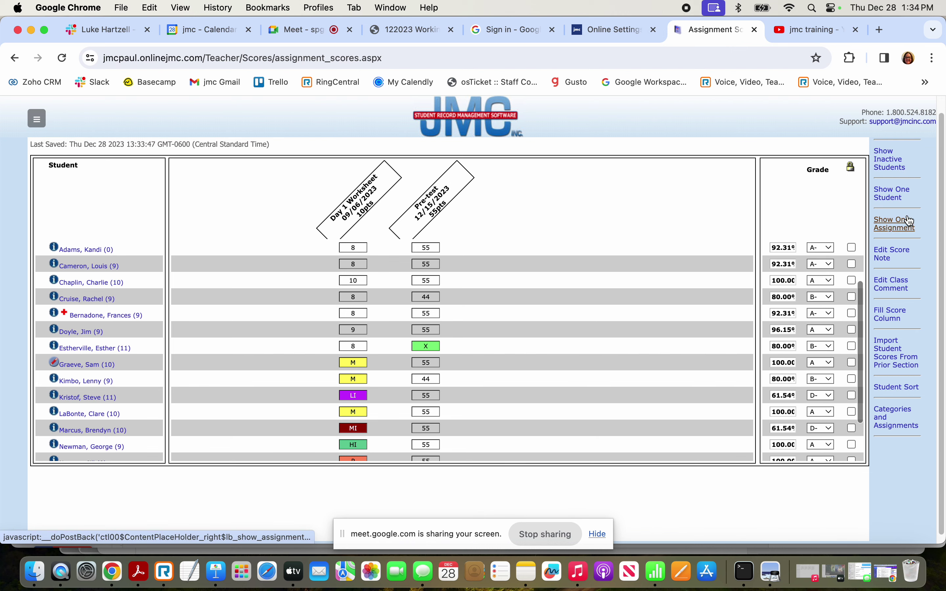
pyautogui.scroll(2, 876, 259)
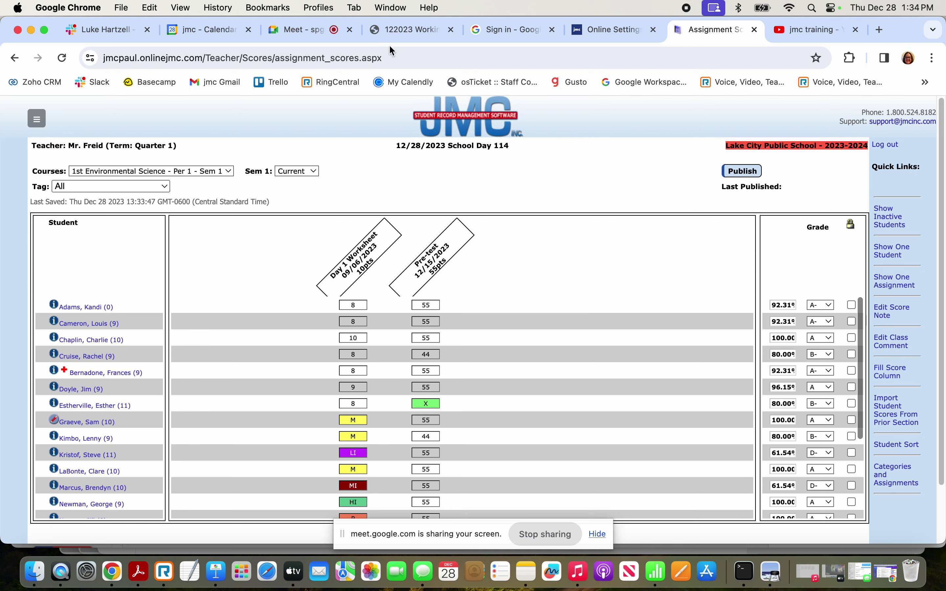
pyautogui.click(402, 27)
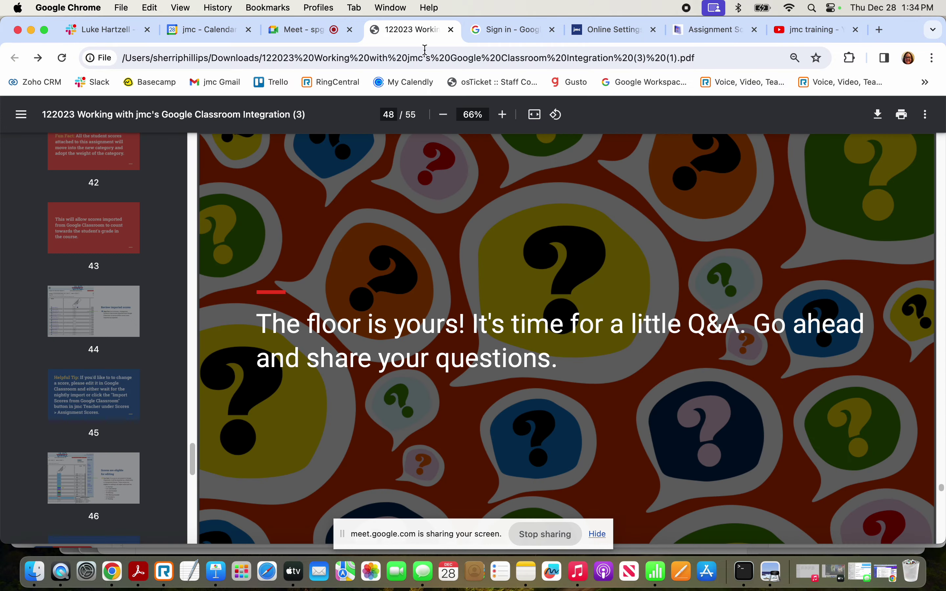
pyautogui.click(925, 115)
pyautogui.click(727, 32)
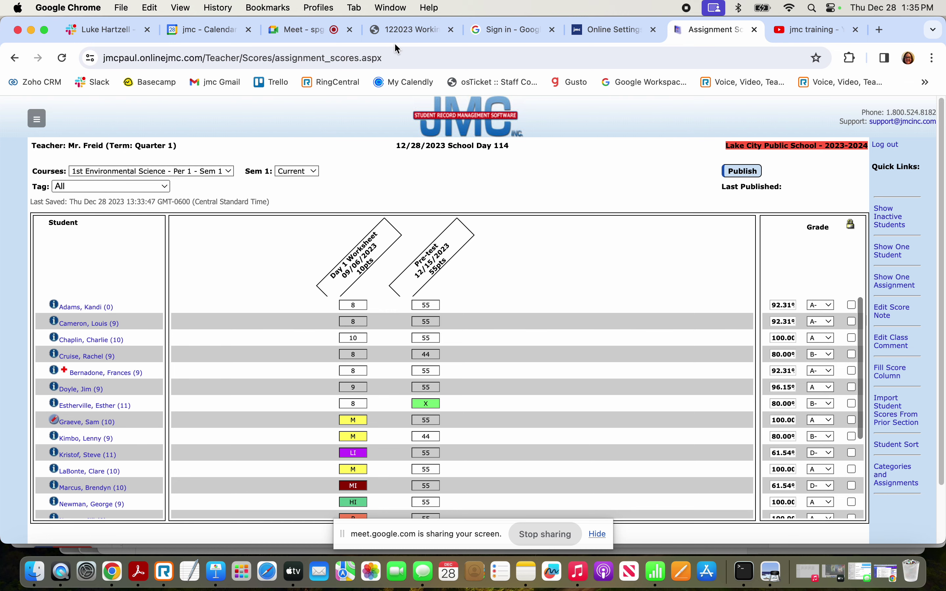
# Switch to the integration PDF, present it from the Q&A slide to "jmc News and Upcoming Events!", and exit the presentation
pyautogui.click(373, 31)
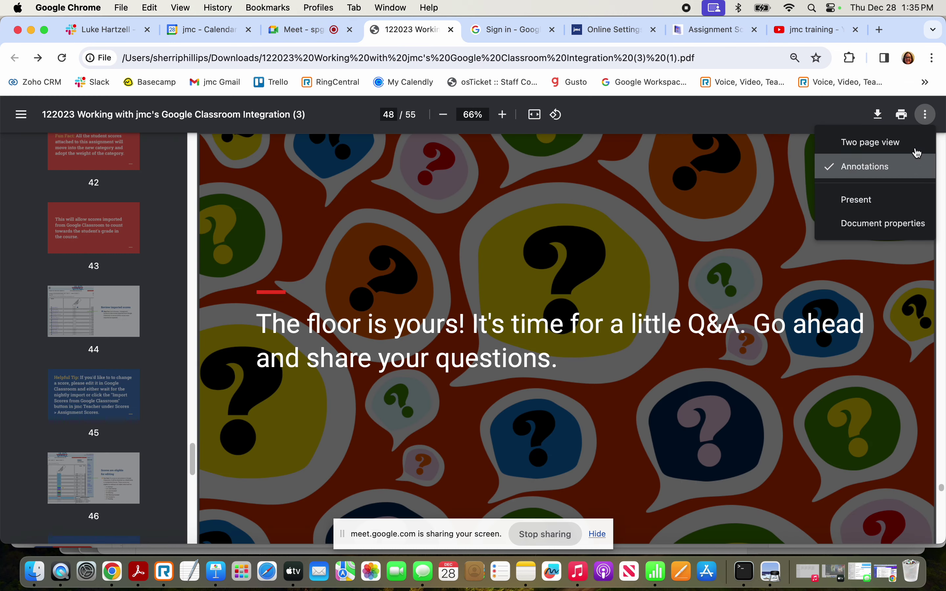
pyautogui.click(926, 116)
pyautogui.click(925, 114)
pyautogui.click(855, 199)
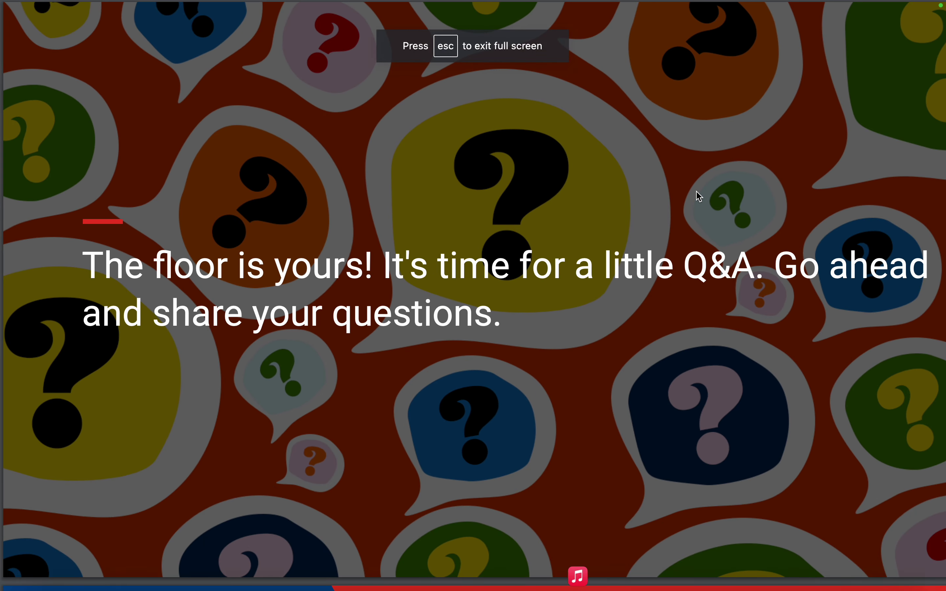
pyautogui.press('Right')
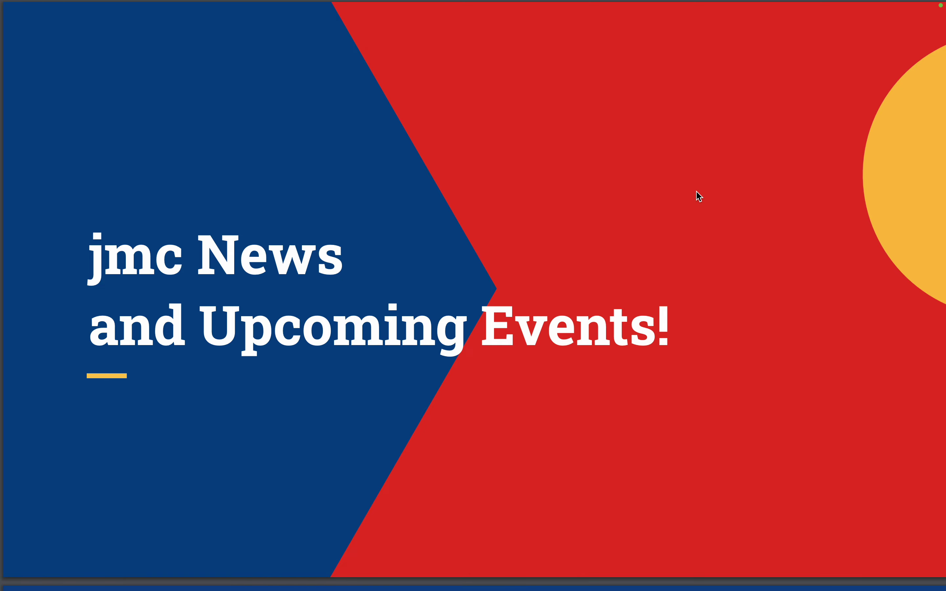
pyautogui.press('Escape')
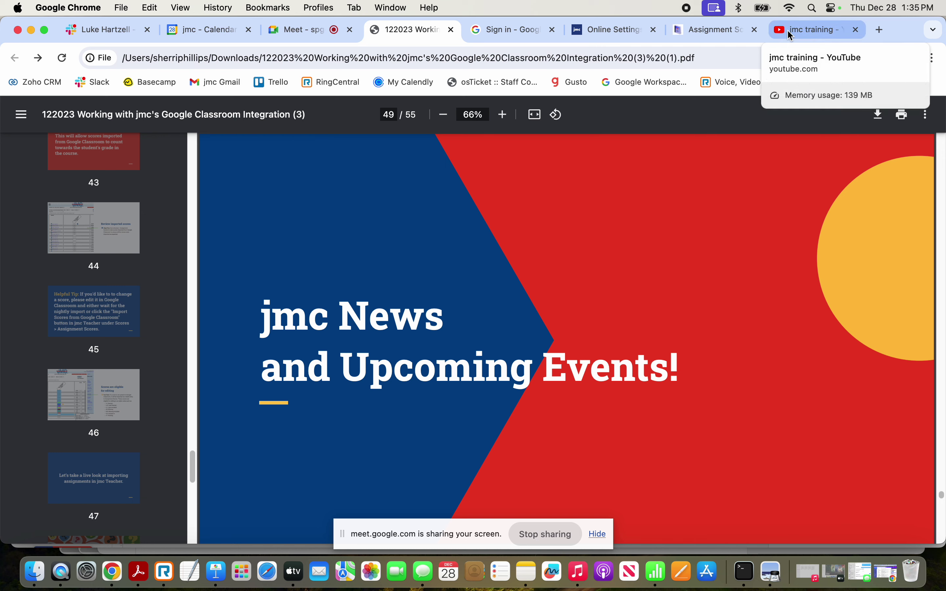
# Switch to the jmc training YouTube channel, search its videos for Google Classroom, and look through the results
pyautogui.click(786, 31)
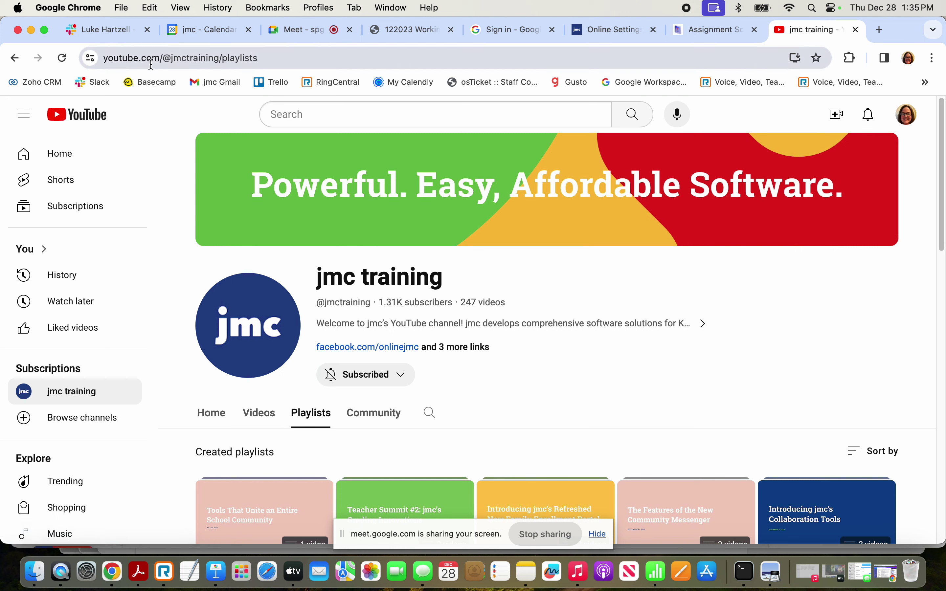
pyautogui.click(432, 414)
pyautogui.write('Google C')
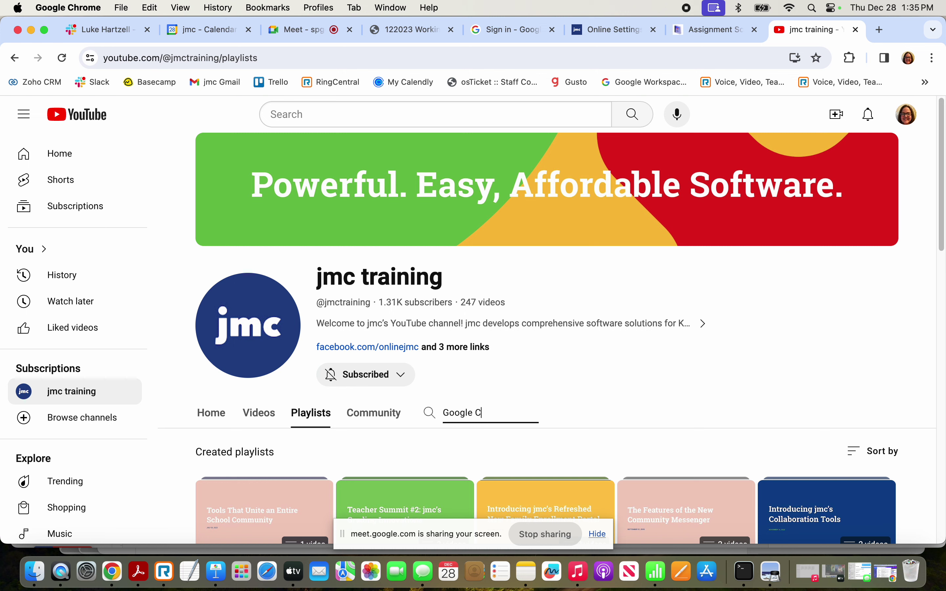
pyautogui.write('lassroom')
pyautogui.press('Return')
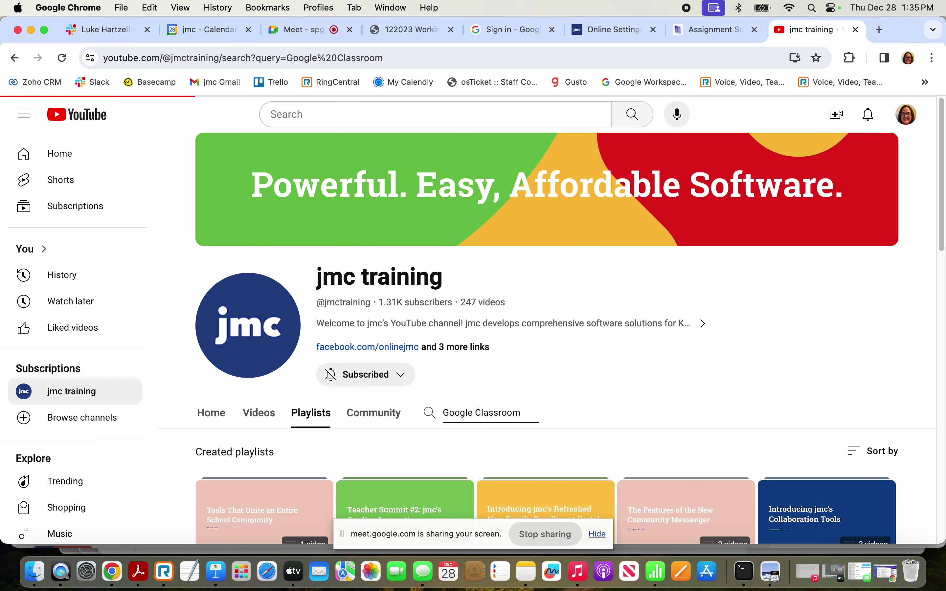
pyautogui.scroll(-4, 504, 423)
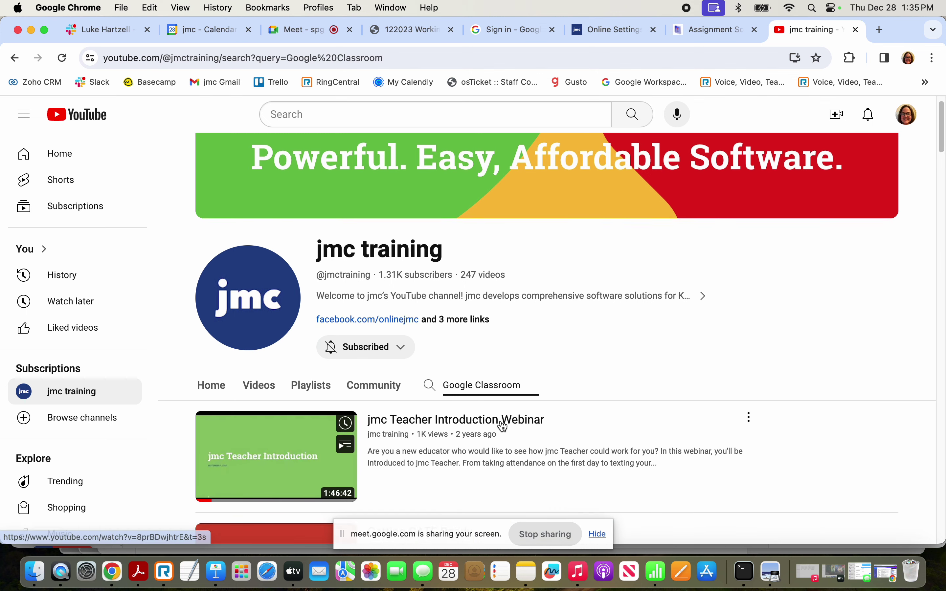
pyautogui.scroll(-2, 545, 430)
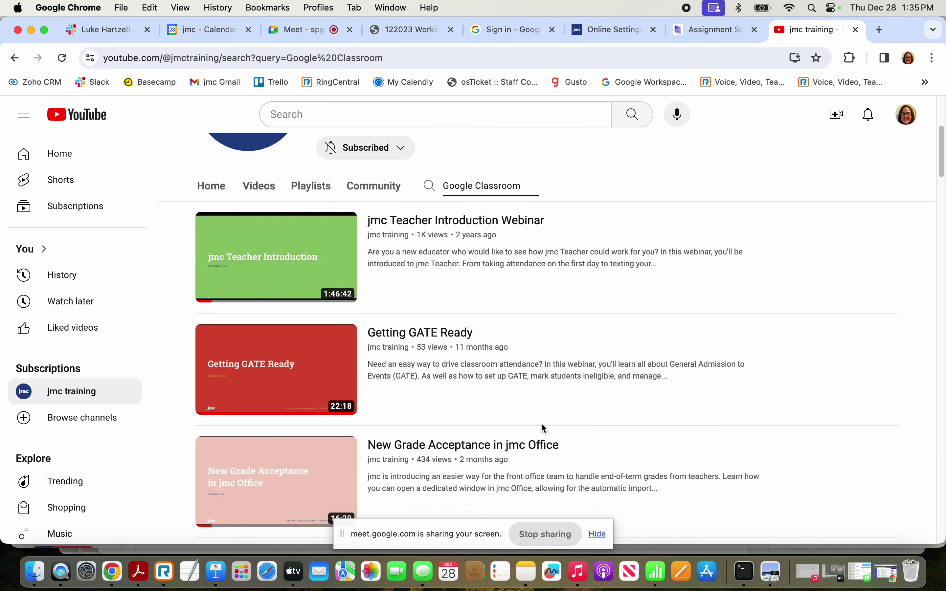
pyautogui.scroll(-3, 541, 424)
pyautogui.scroll(-8, 541, 424)
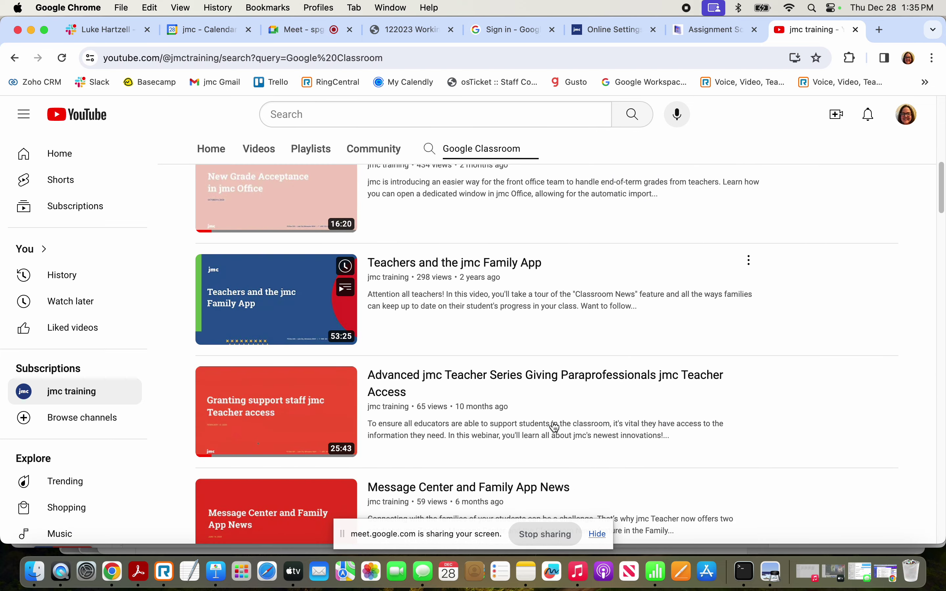
pyautogui.scroll(7, 554, 426)
pyautogui.scroll(10, 555, 427)
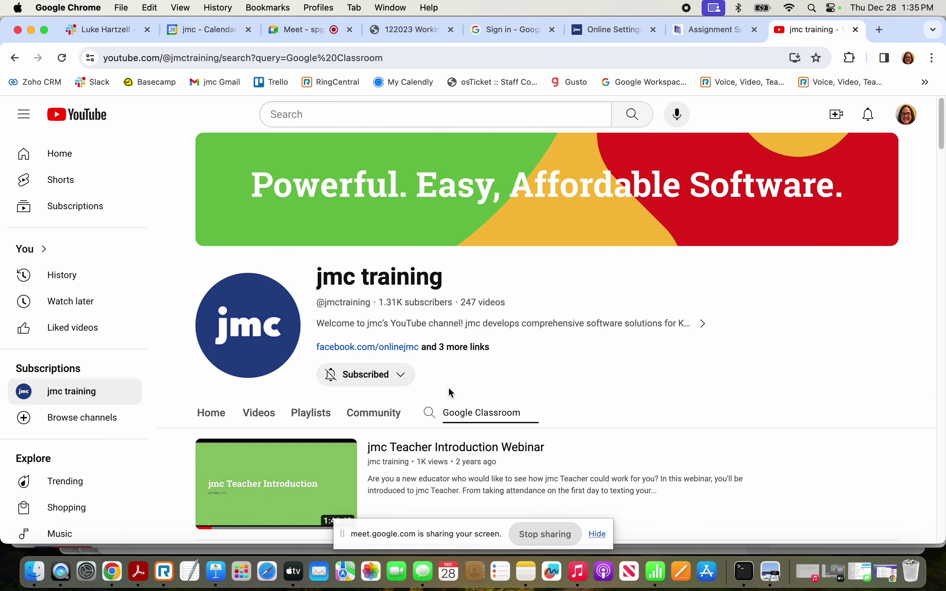
# Search the channel again for the exact phrase "Google Classroom" in quotation marks
pyautogui.click(544, 413)
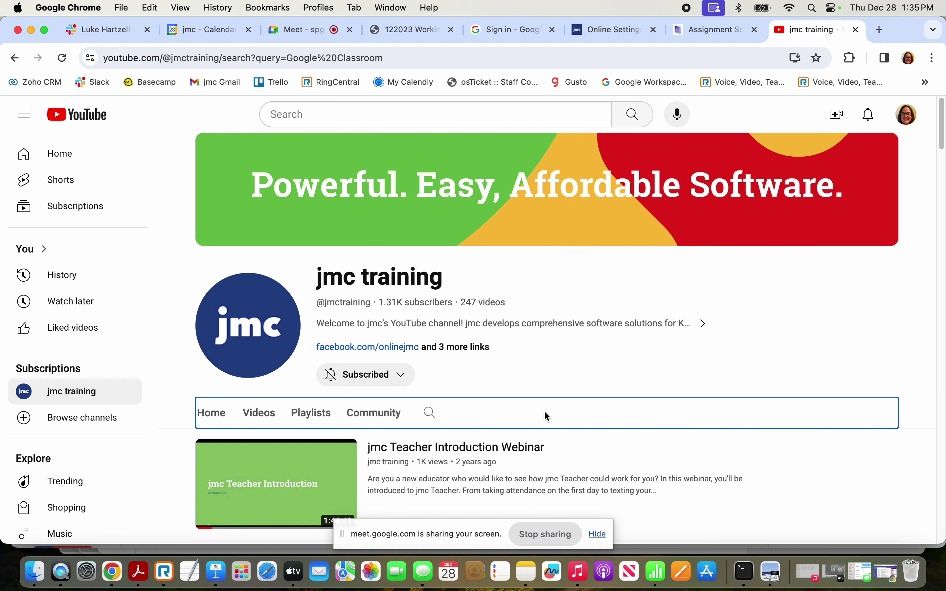
pyautogui.click(431, 412)
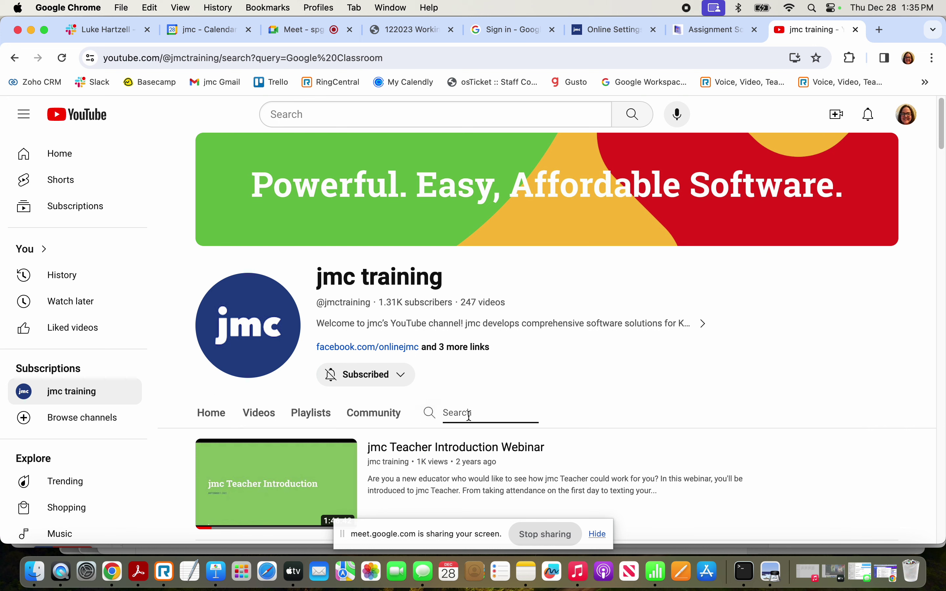
pyautogui.write('"Google Classroom')
pyautogui.press('Return')
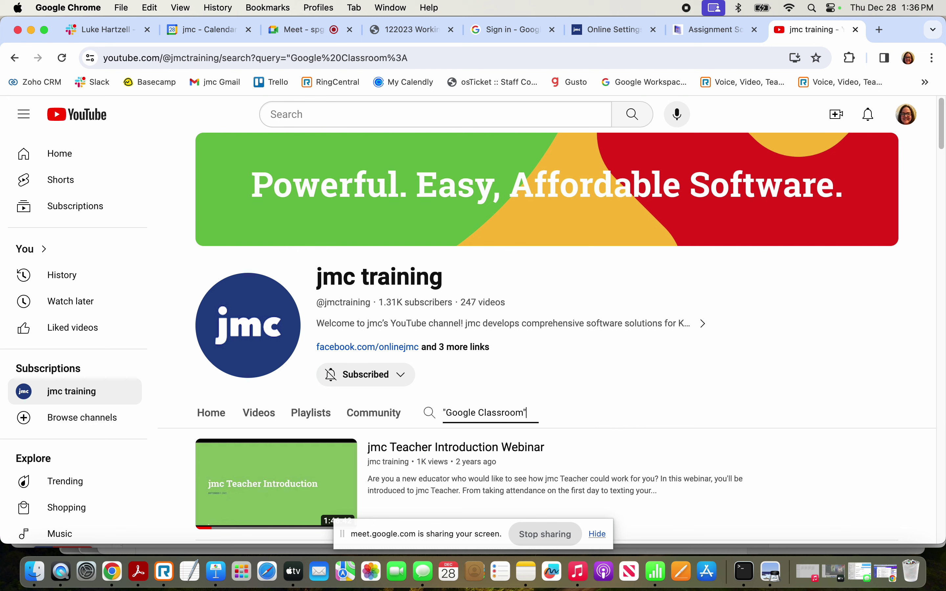
pyautogui.moveTo(466, 449)
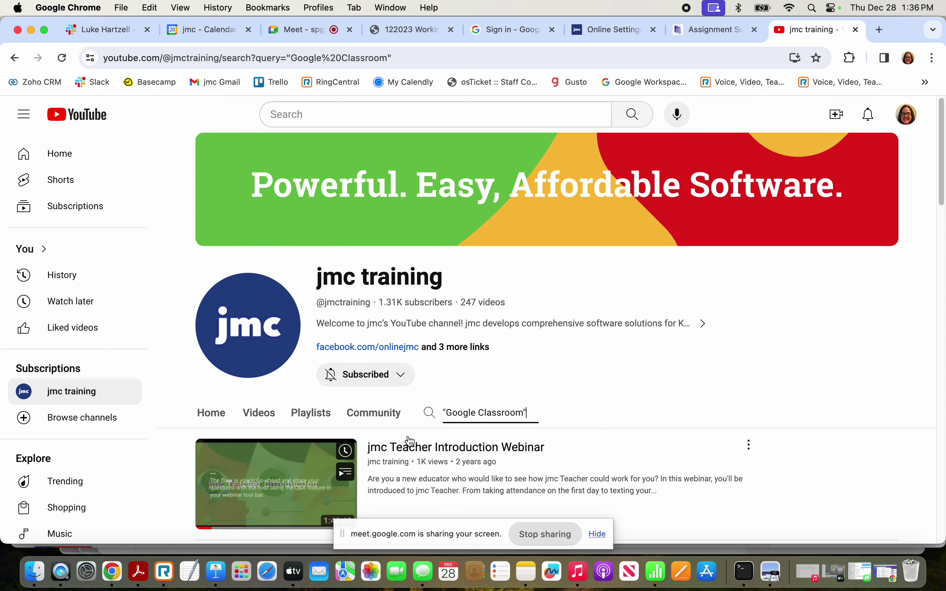
# Open the jmc Help Center from the in-app help widget on jmc Office's Online Settings page and search it for Google Classroom
pyautogui.click(586, 28)
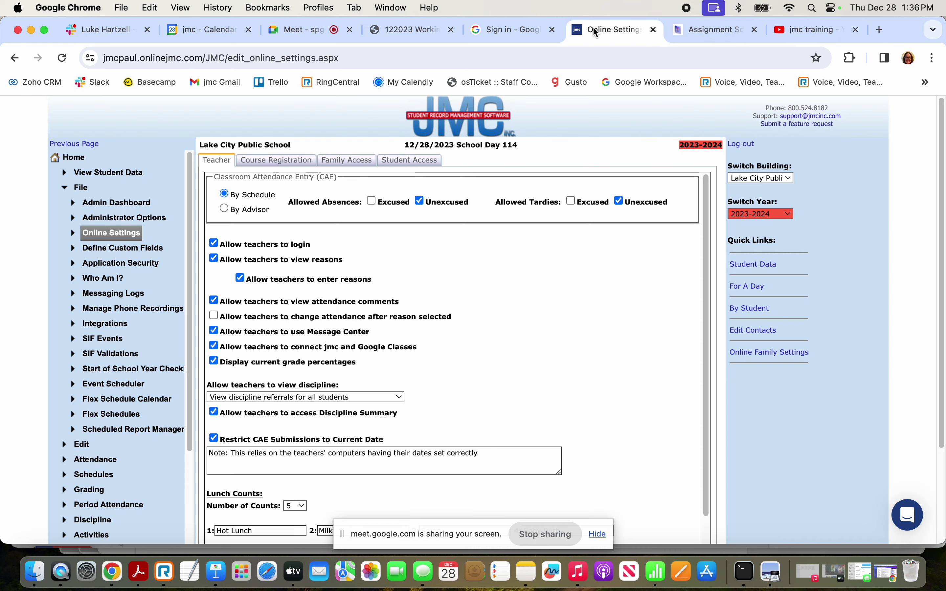
pyautogui.click(906, 518)
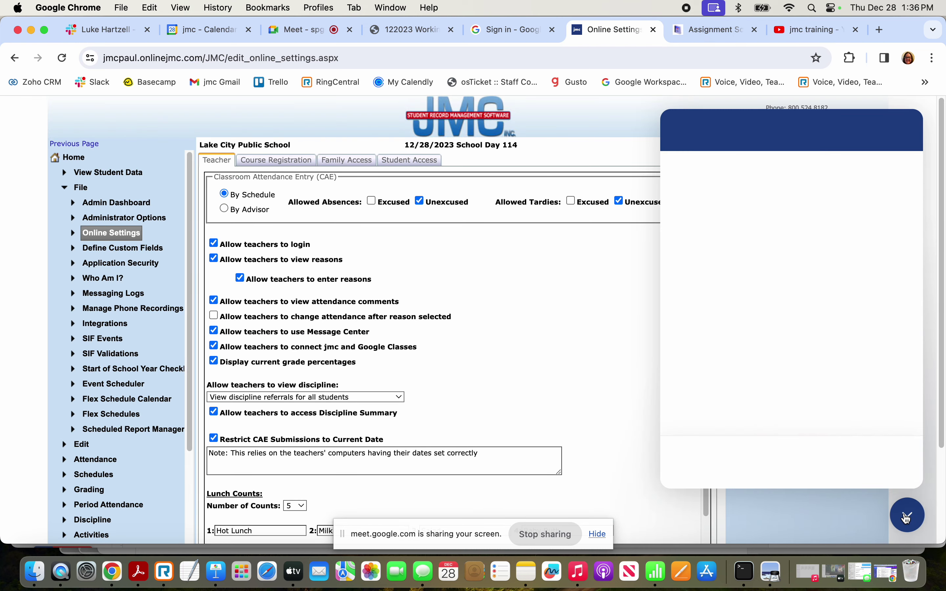
pyautogui.click(719, 356)
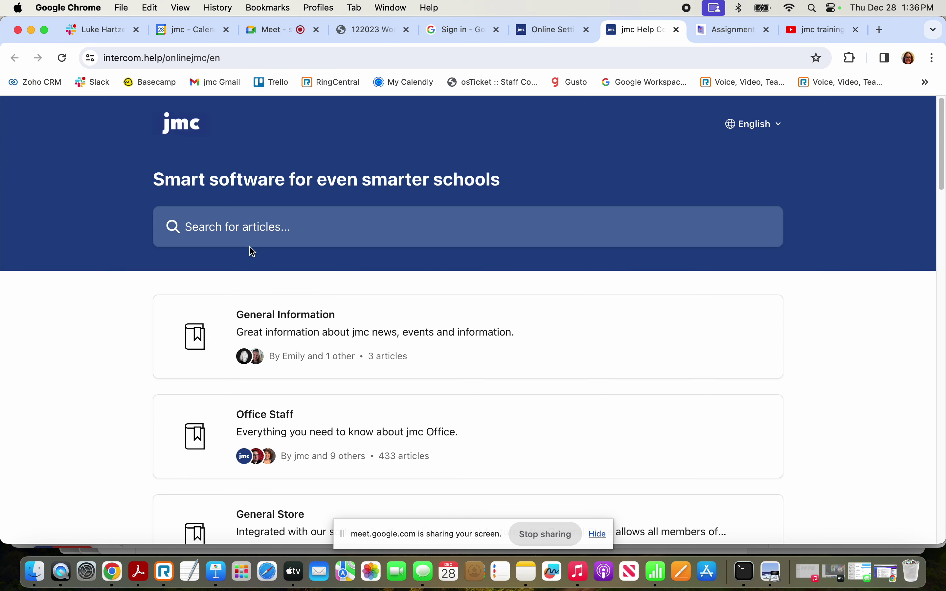
pyautogui.click(220, 227)
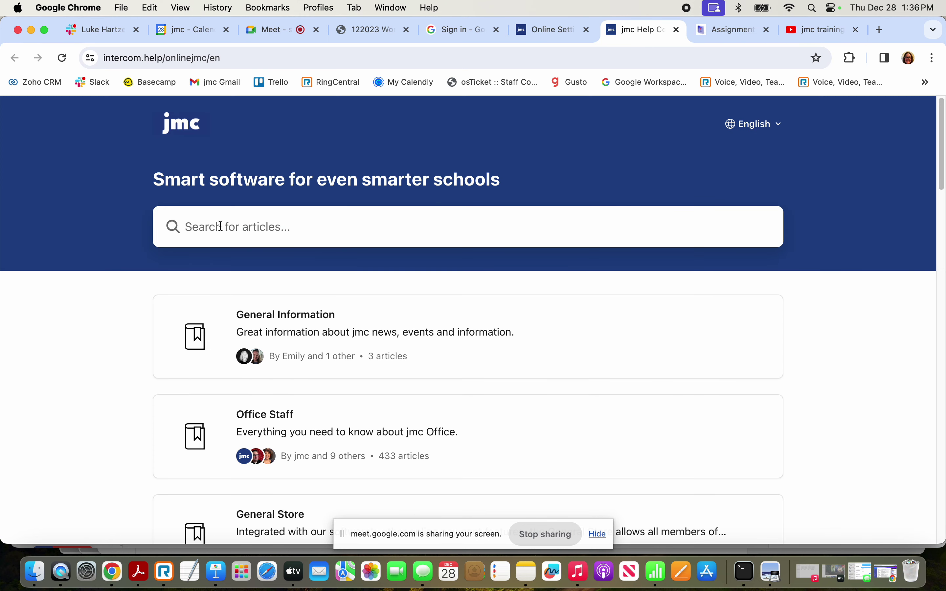
pyautogui.write('Google Classroom')
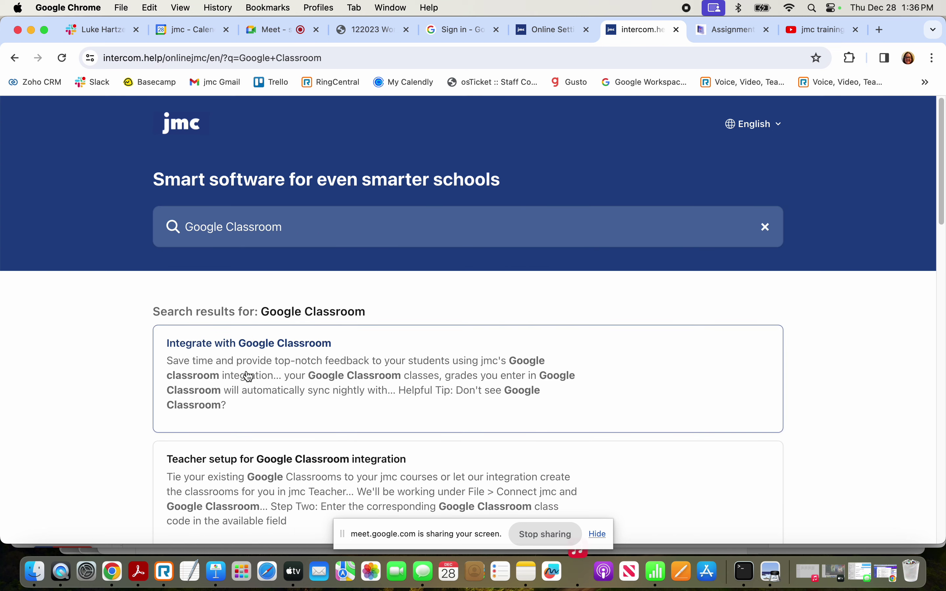
# Look through the search results, then open and skim the article "Set up the Google Classroom integration in jmc Office"
pyautogui.scroll(-5, 236, 391)
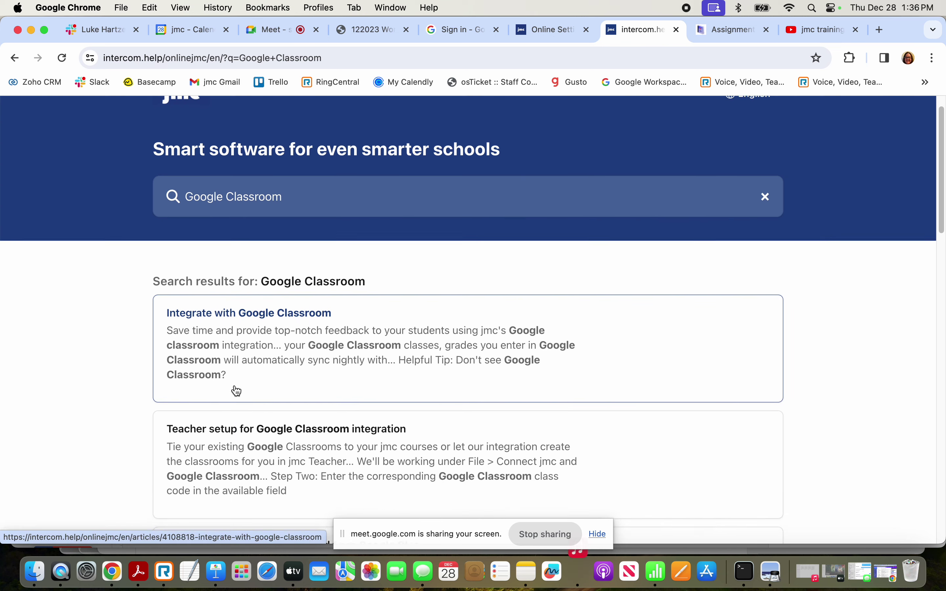
pyautogui.scroll(-6, 337, 406)
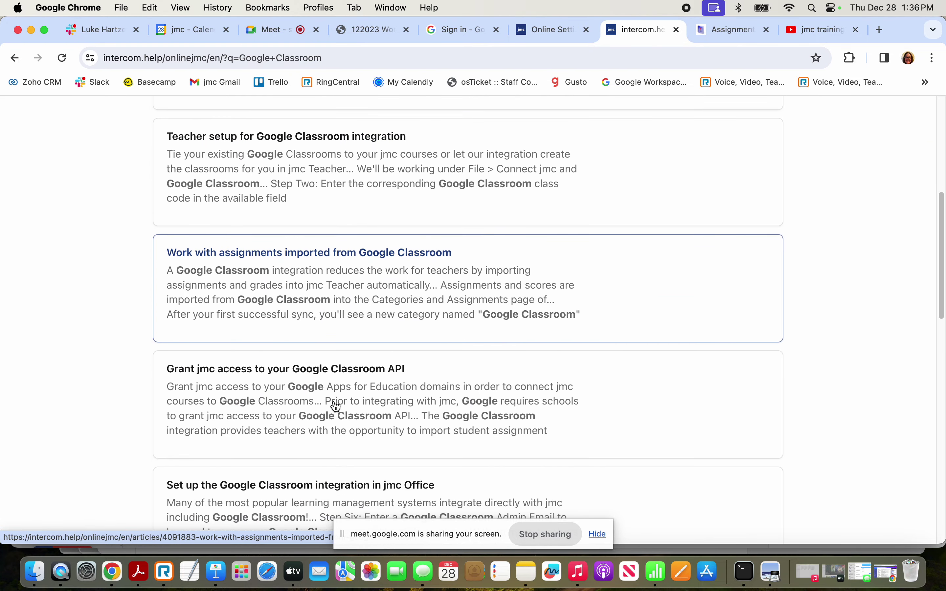
pyautogui.scroll(-4, 336, 407)
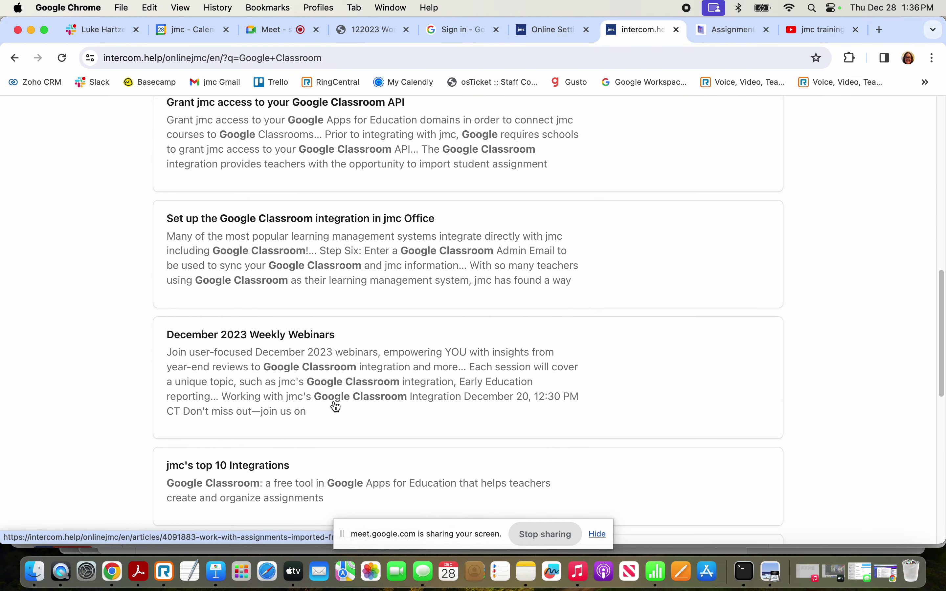
pyautogui.scroll(3, 336, 407)
pyautogui.scroll(1, 335, 406)
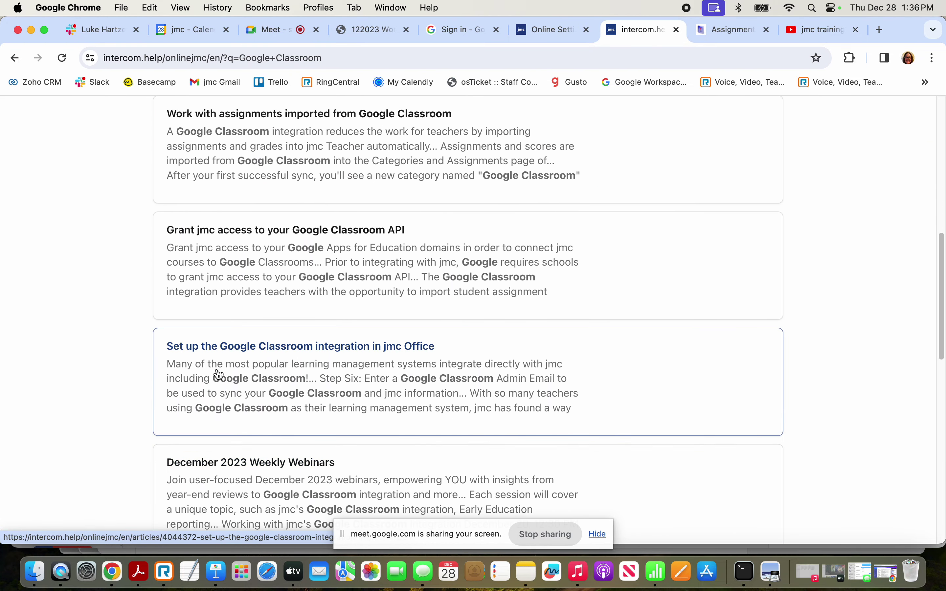
pyautogui.click(251, 347)
pyautogui.scroll(-5, 543, 385)
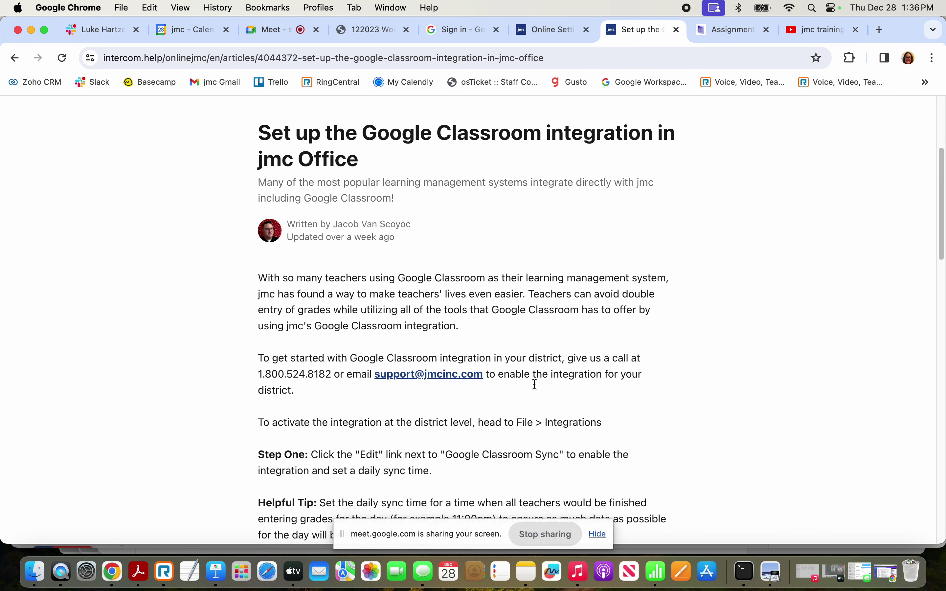
pyautogui.scroll(-6, 554, 313)
pyautogui.scroll(8, 563, 355)
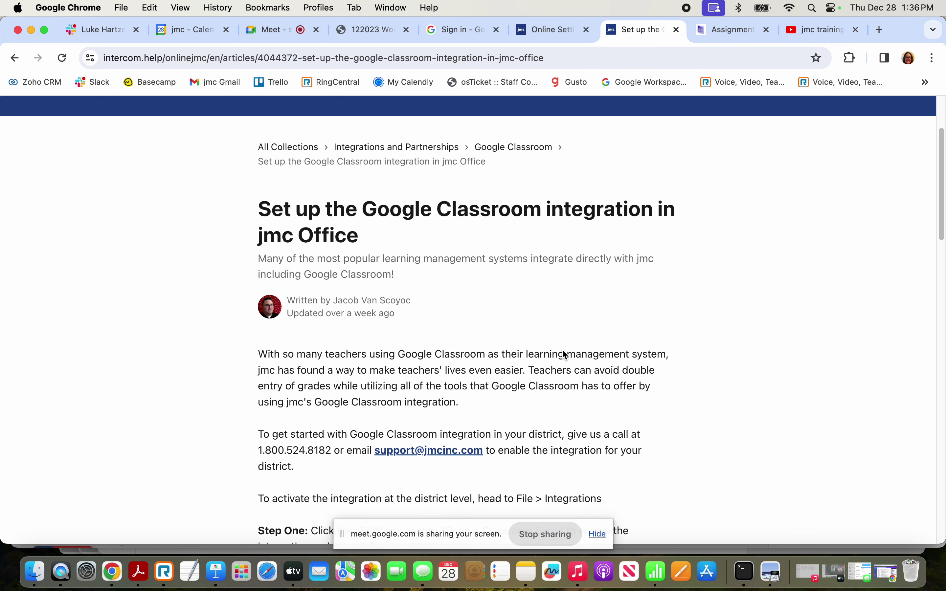
pyautogui.scroll(3, 565, 355)
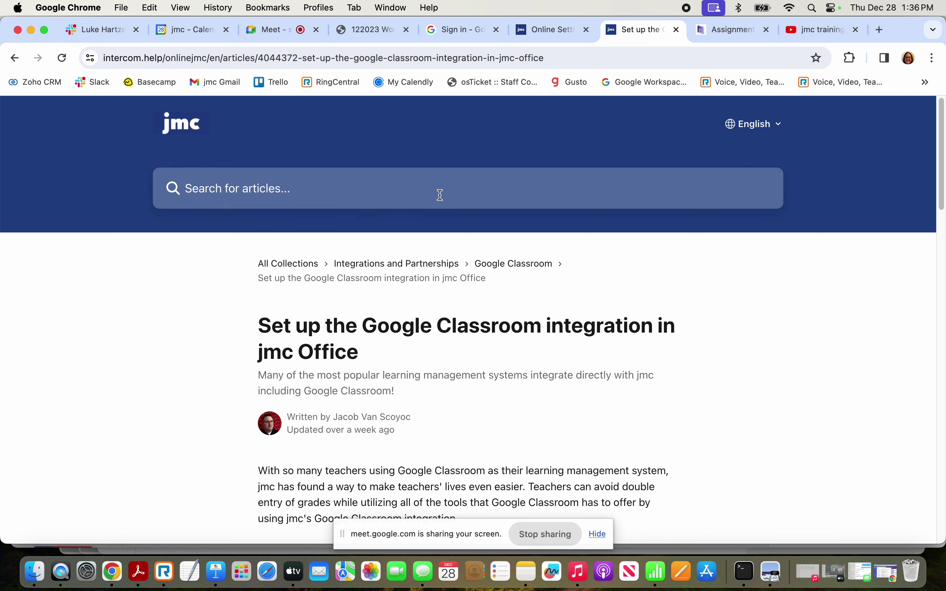
# Return to the search results, then open and read through the article "Teacher setup for Google Classroom integration"
pyautogui.click(14, 58)
pyautogui.scroll(6, 312, 293)
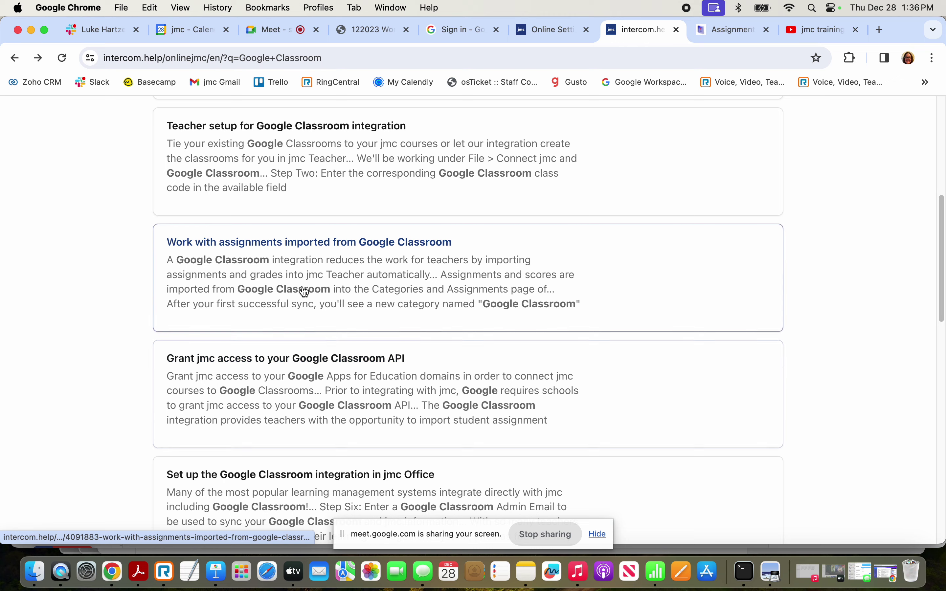
pyautogui.scroll(1, 287, 291)
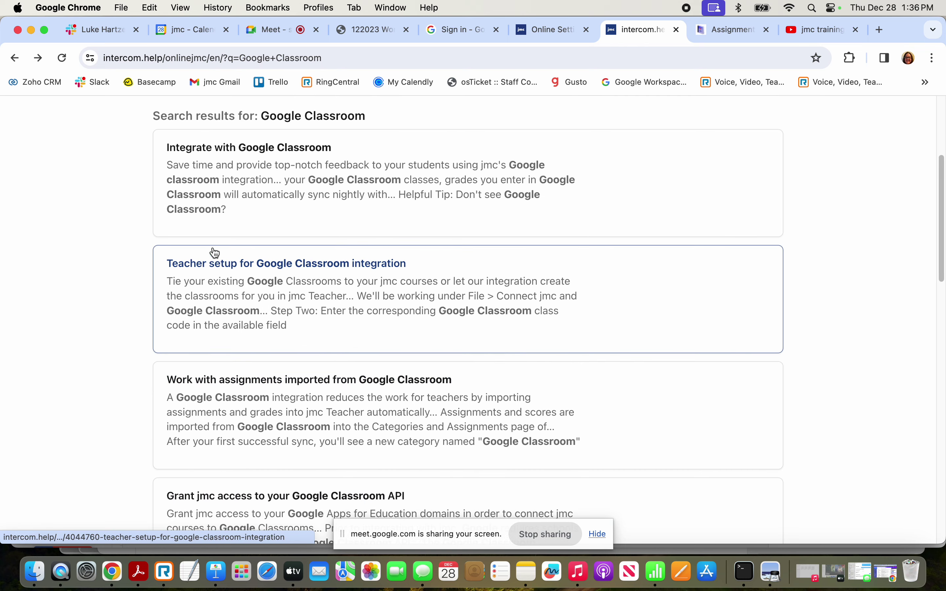
pyautogui.click(252, 269)
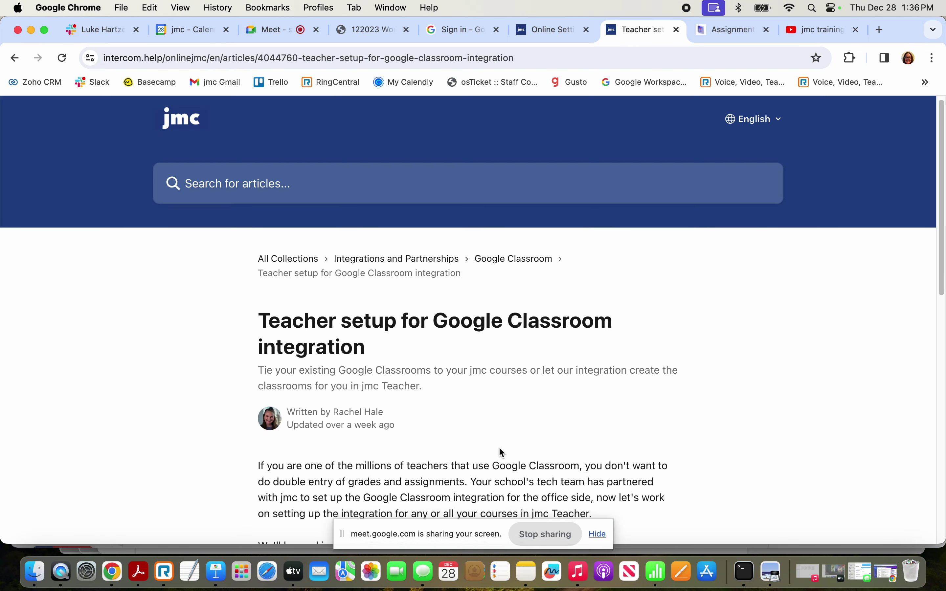
pyautogui.scroll(-3, 499, 447)
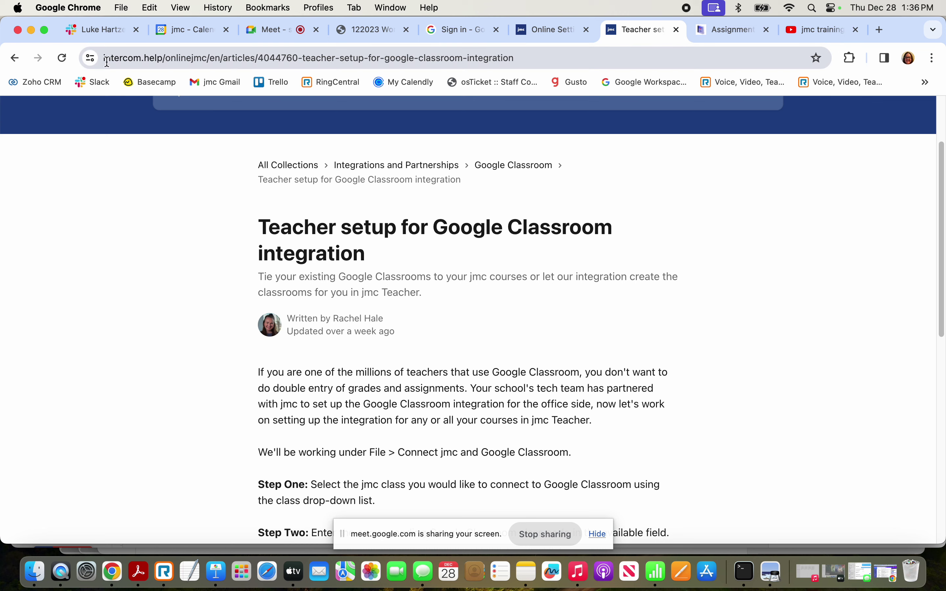
pyautogui.scroll(-5, 421, 424)
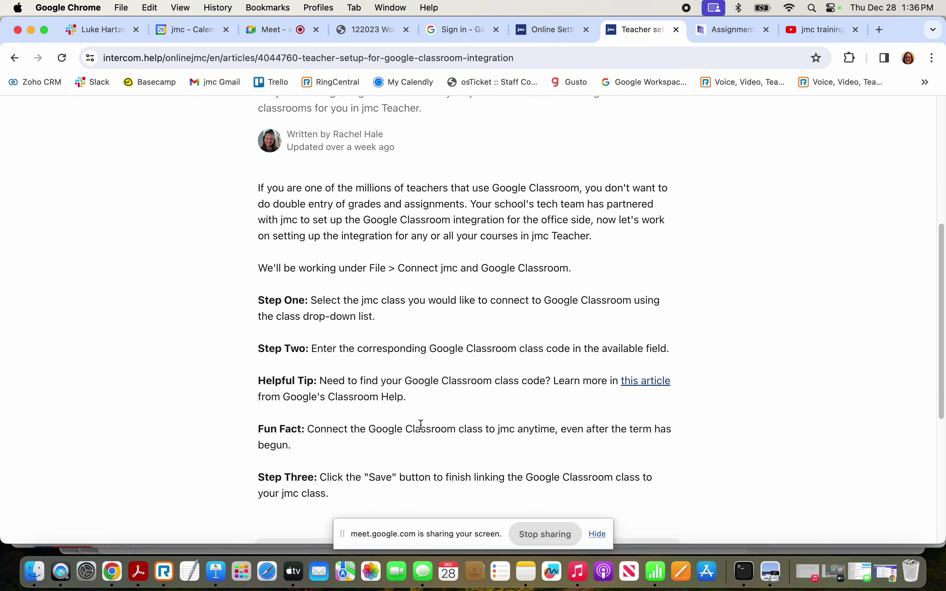
pyautogui.scroll(-2, 421, 424)
pyautogui.scroll(10, 421, 424)
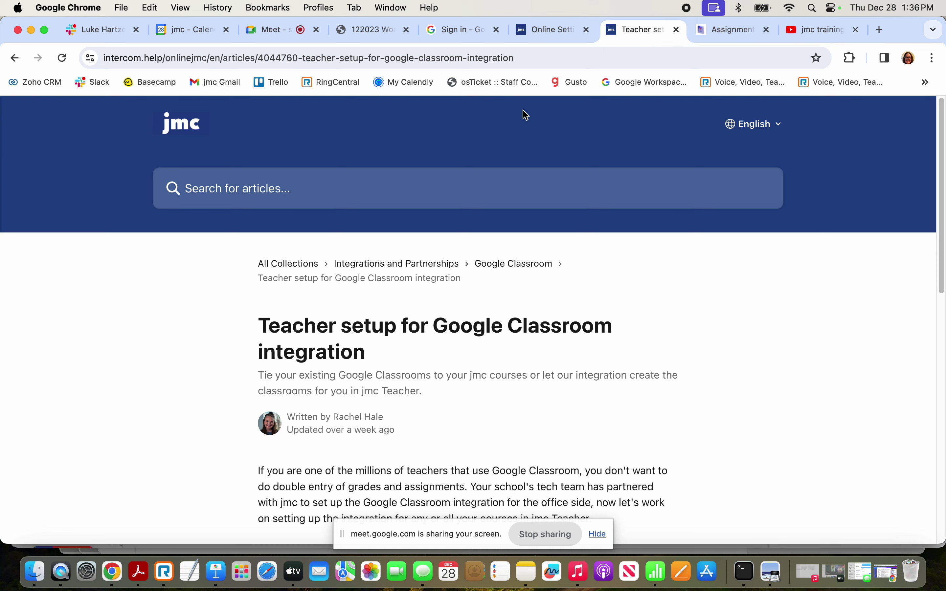
# Switch to the integration PDF, present it from "jmc News and Upcoming Events!" to "Upcoming webinar schedule", and exit the presentation
pyautogui.click(371, 29)
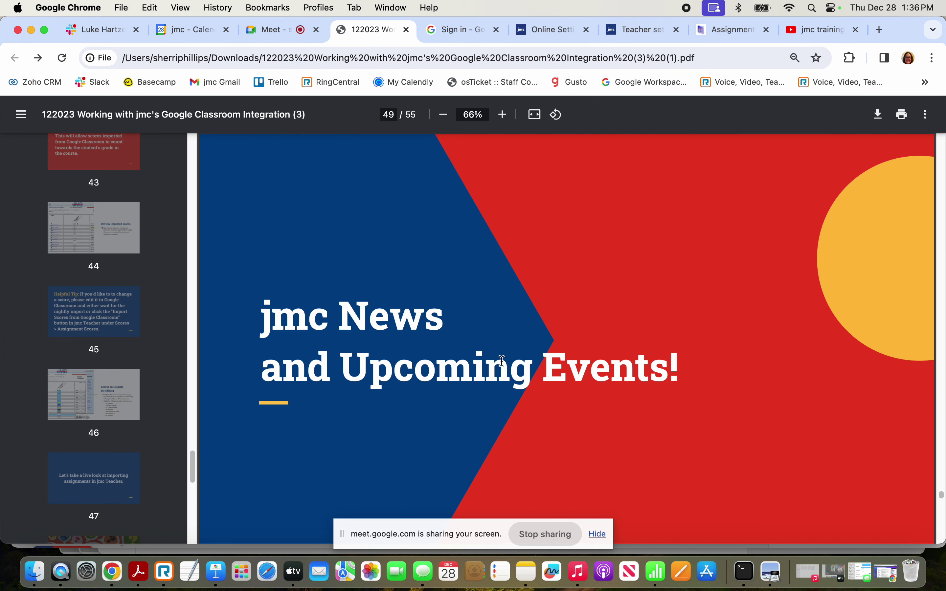
pyautogui.click(925, 114)
pyautogui.click(864, 197)
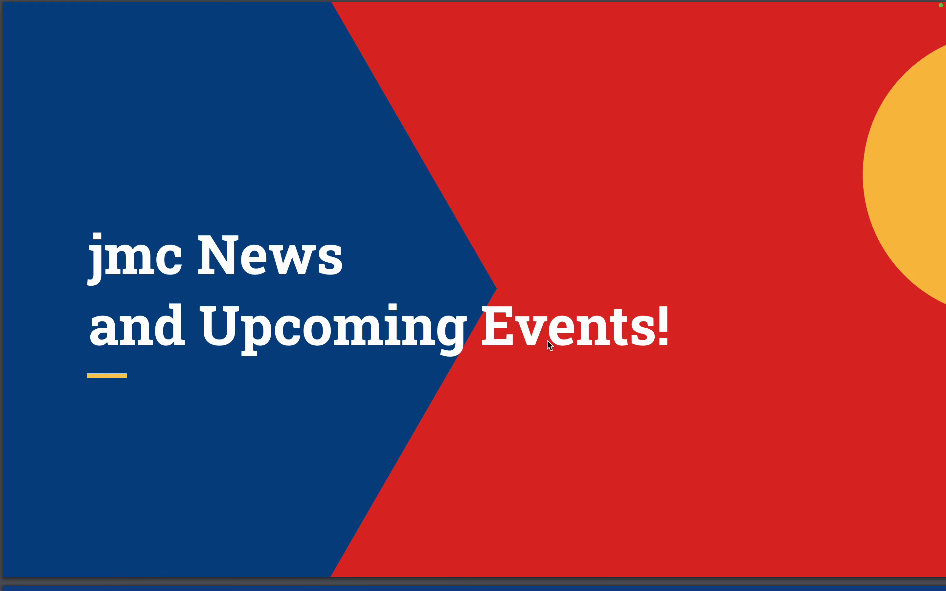
pyautogui.press('Right')
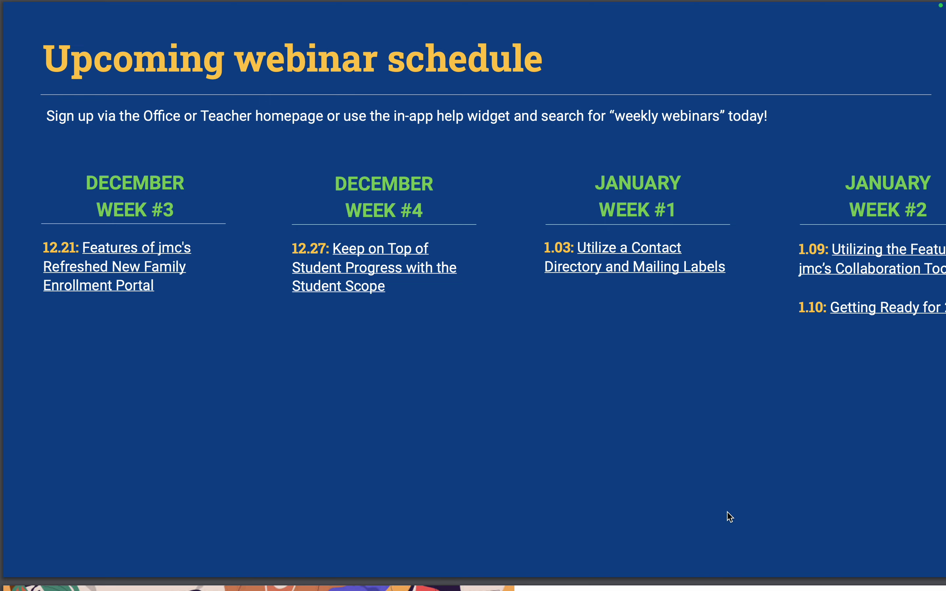
pyautogui.press('Escape')
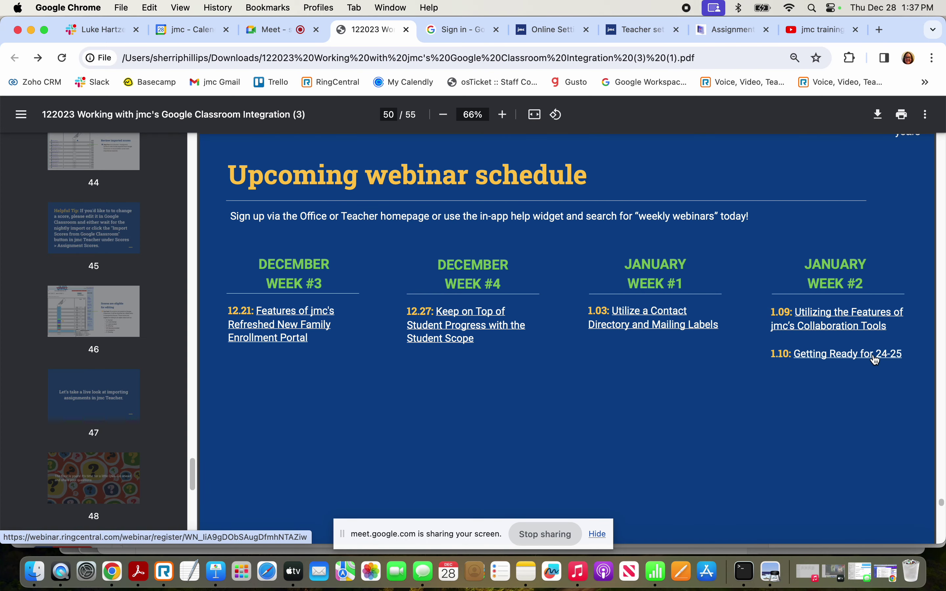
# Present the PDF again from "Upcoming webinar schedule" and advance to the "Calling all shared superintendents!" slide
pyautogui.click(925, 115)
pyautogui.click(865, 199)
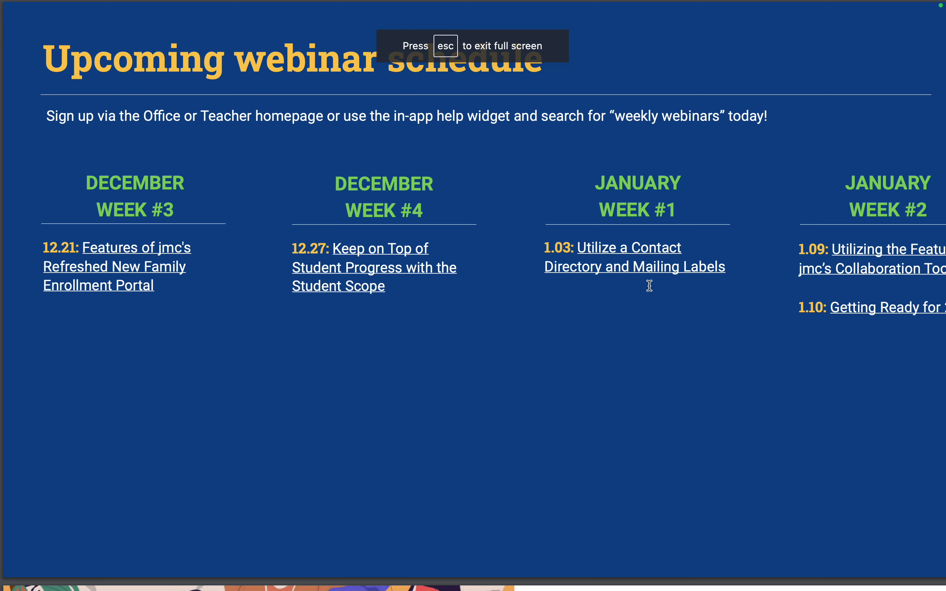
pyautogui.press('Right')
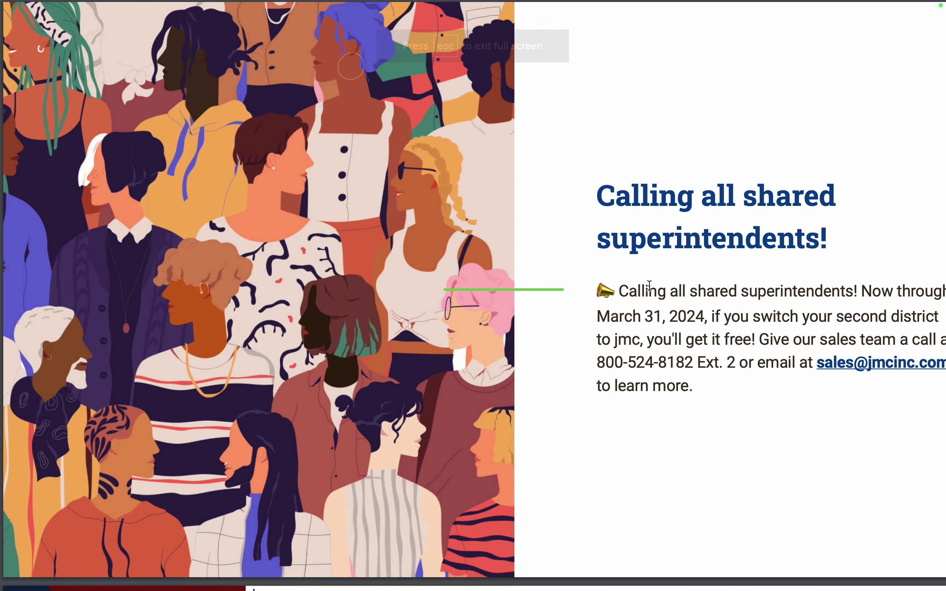